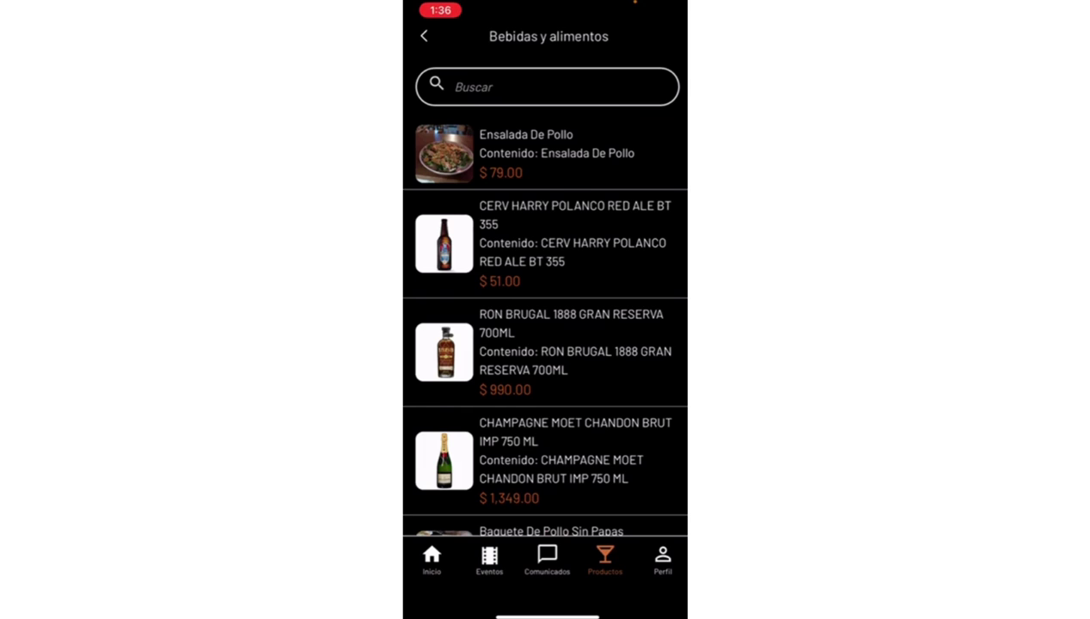
Step: Open the Mi cuenta account profile screen in the SEDE Stage app
left_click(662, 560)
Step: Review Editar perfil, Mis boletos and Cupones para canje de productos, returning to Mi cuenta each time
scroll(545, 387, "down", 3)
scroll(545, 386, "up", 3)
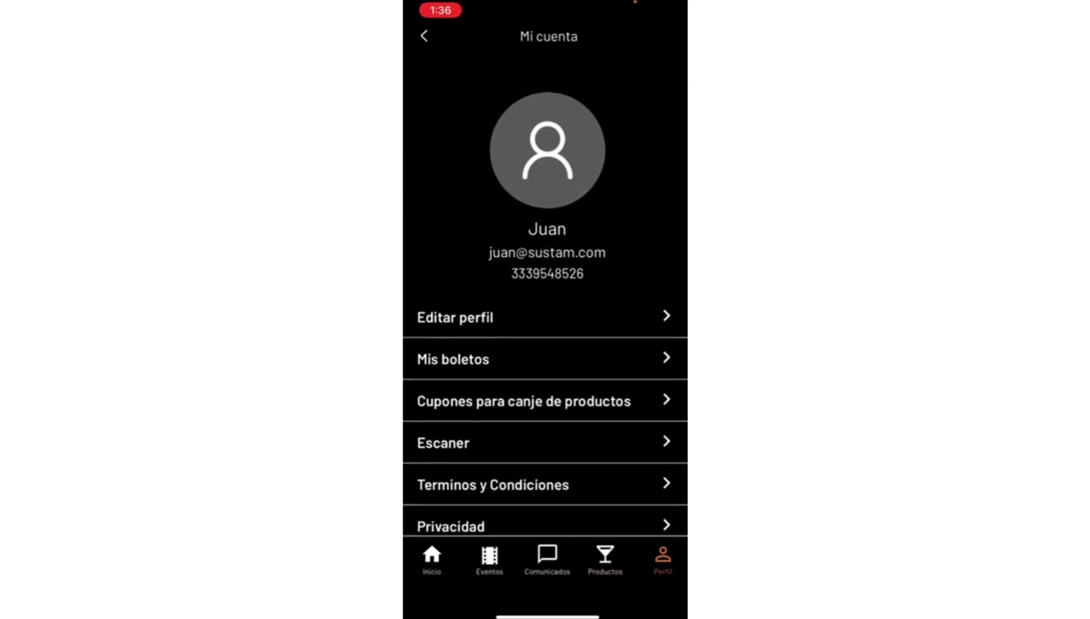
left_click(455, 305)
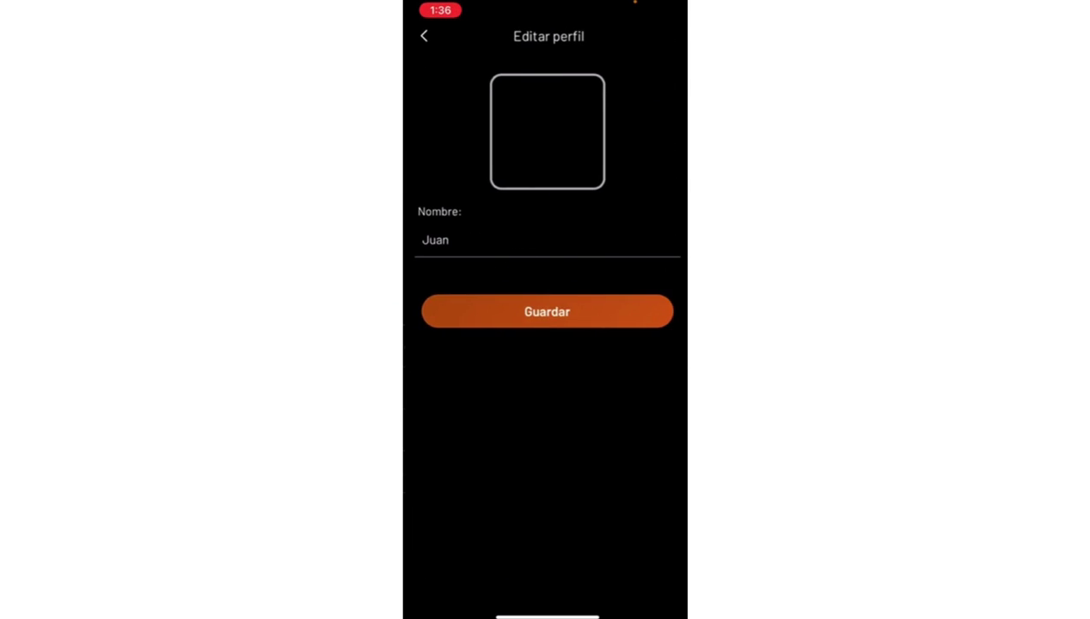
left_click(424, 35)
left_click(462, 345)
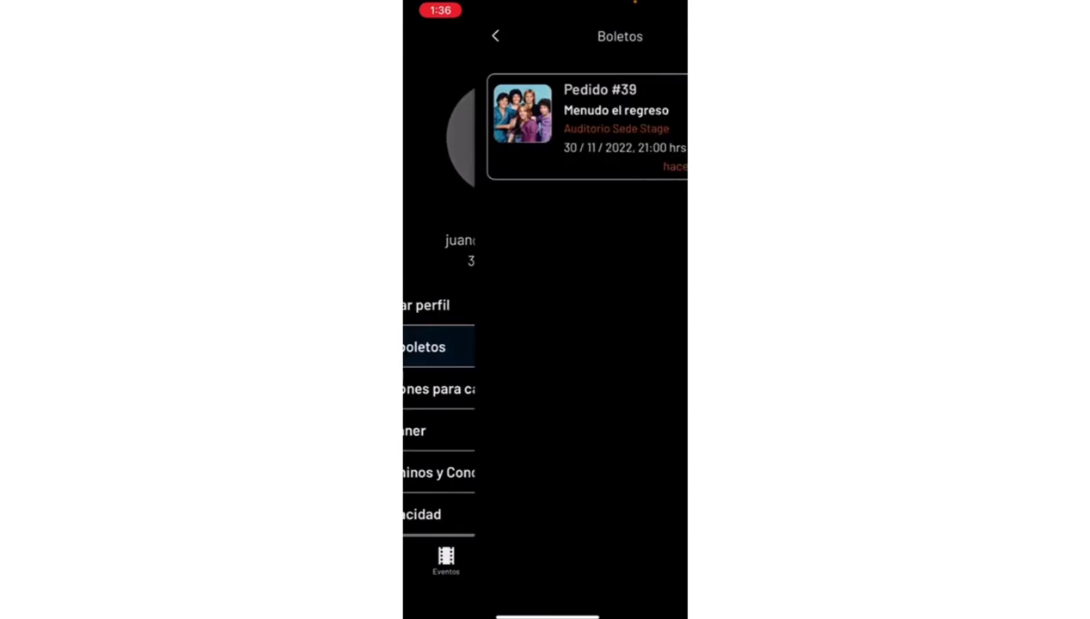
left_click(423, 35)
left_click(481, 387)
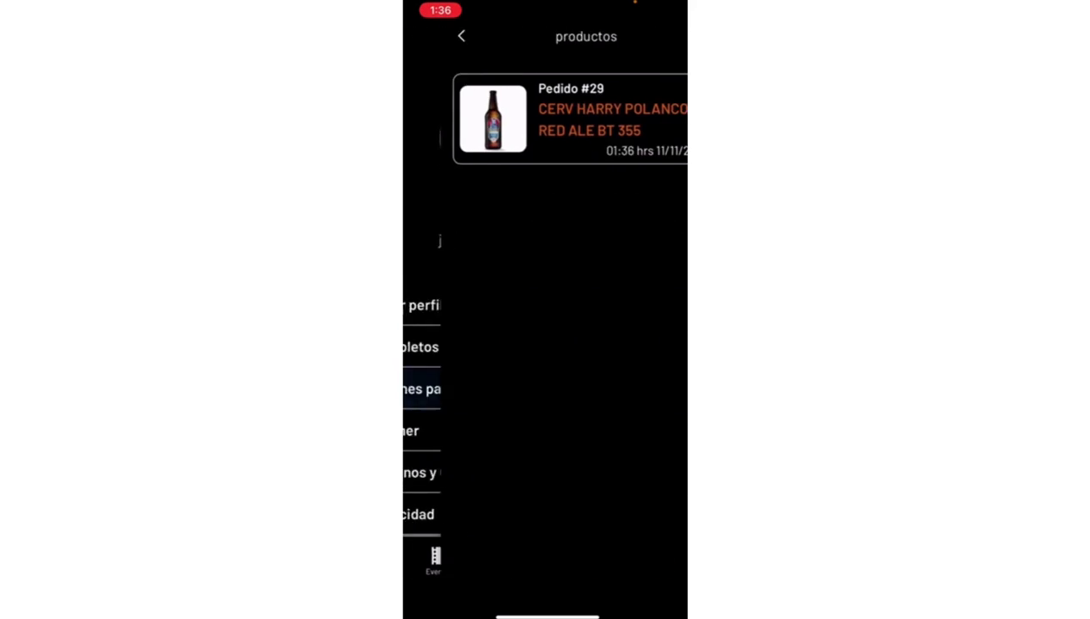
left_click(424, 36)
scroll(544, 344, "down", 4)
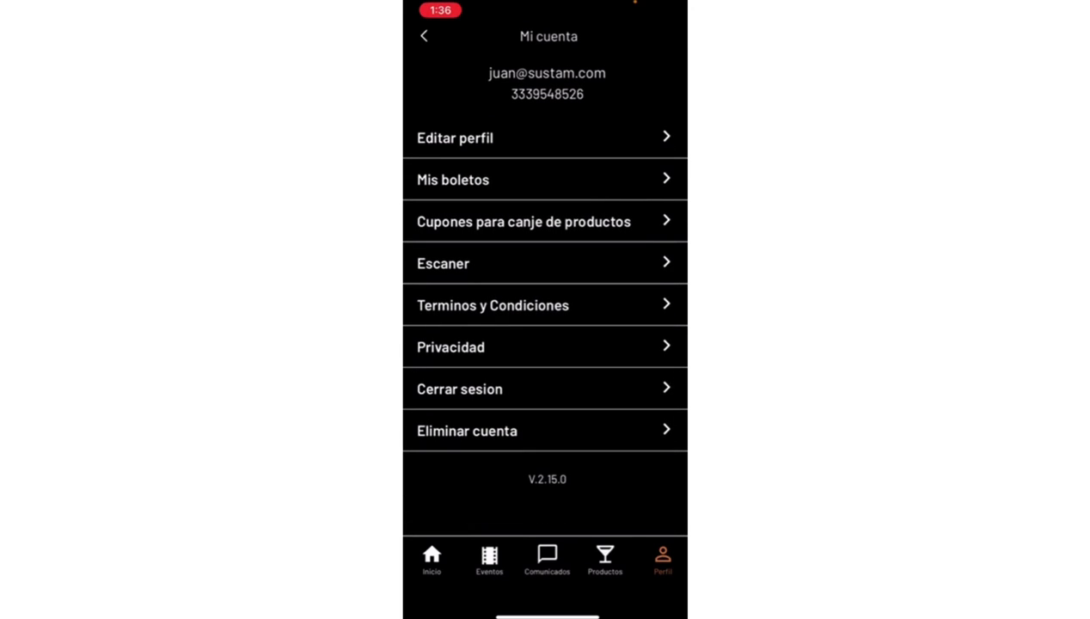
scroll(545, 343, "up", 4)
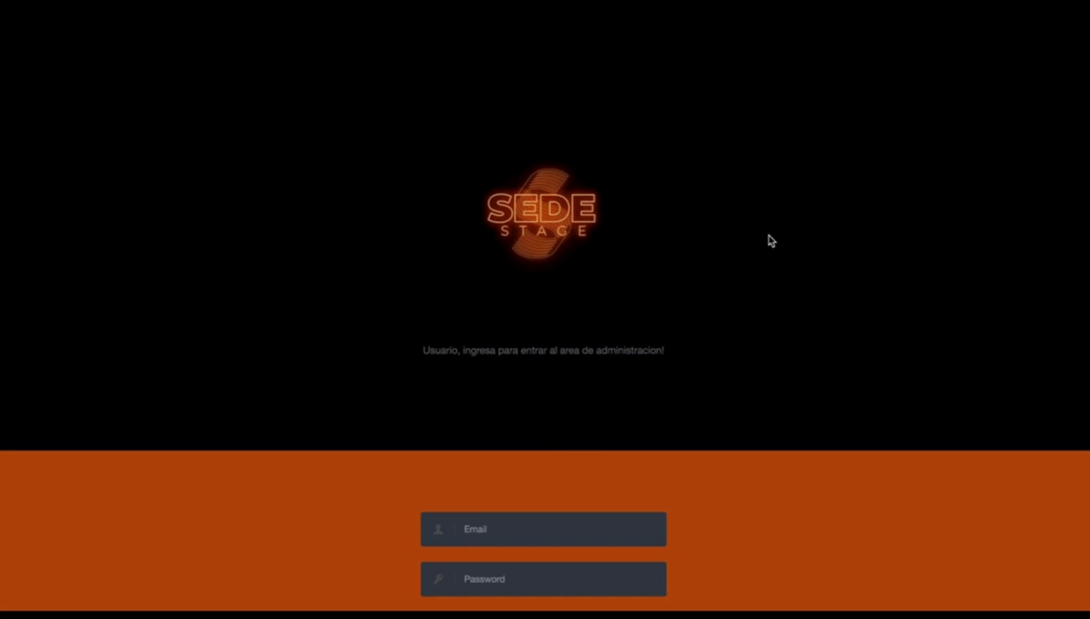
Step: Log in to the admin panel with the administrator's email and password
scroll(720, 275, "down", 3)
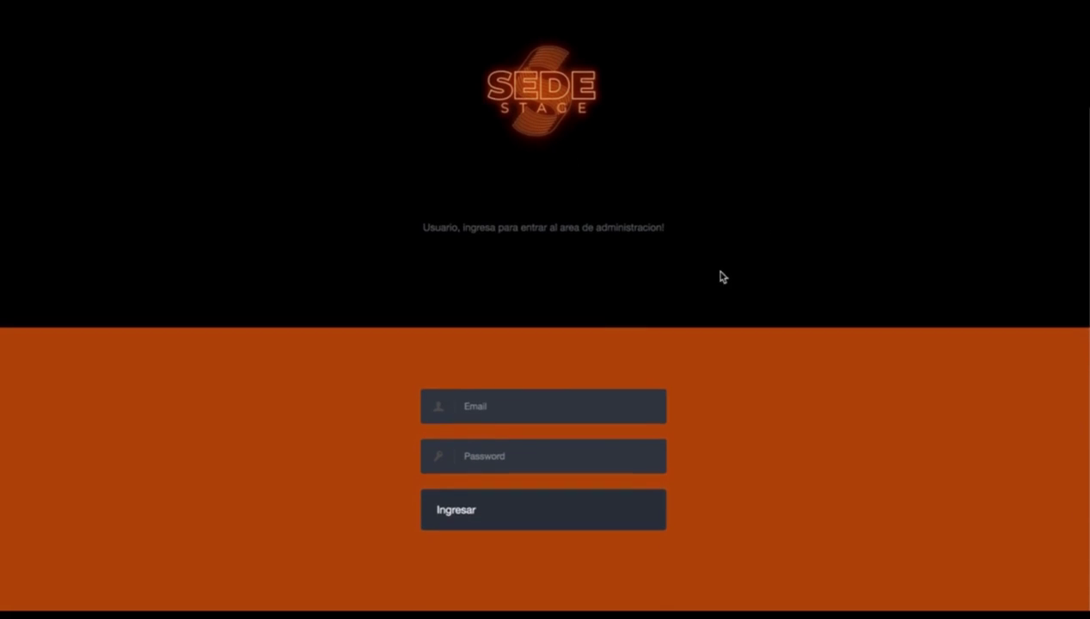
left_click(511, 407)
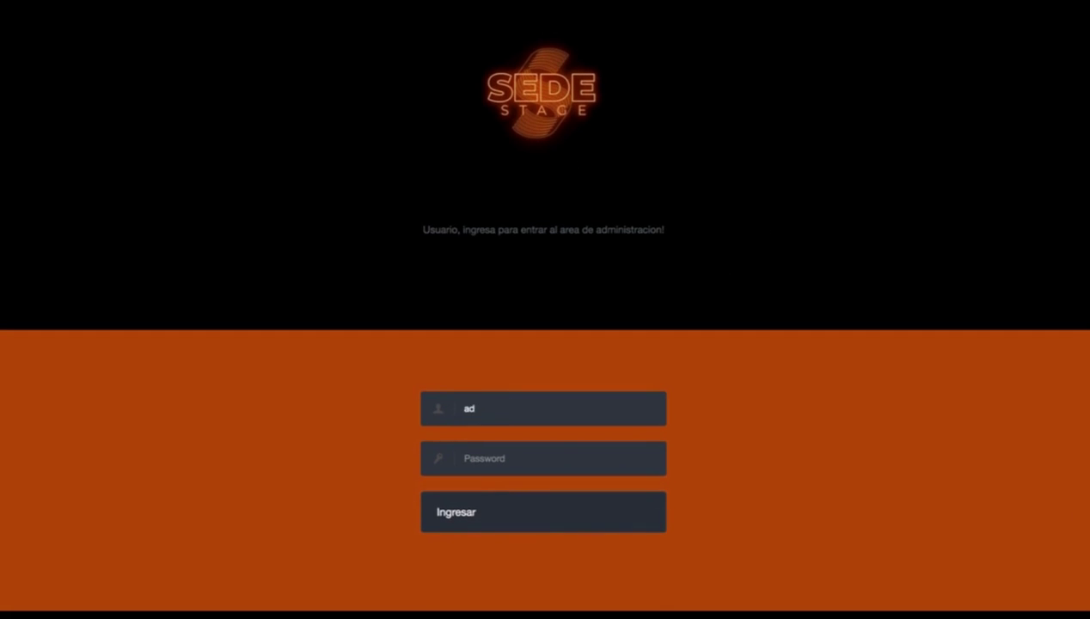
key("Tab")
type("123456")
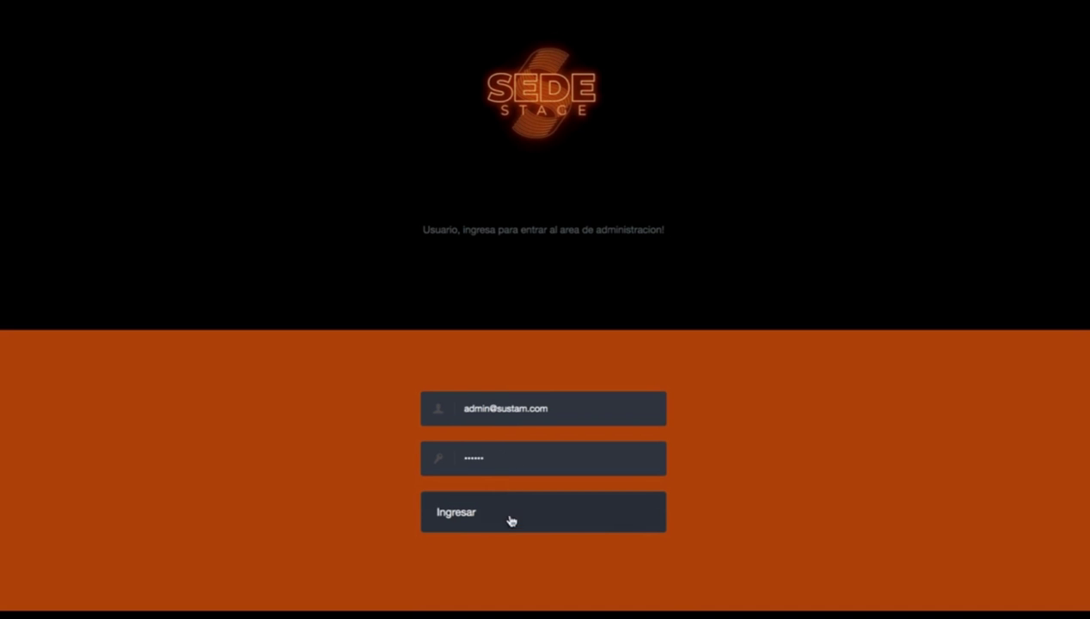
left_click(510, 518)
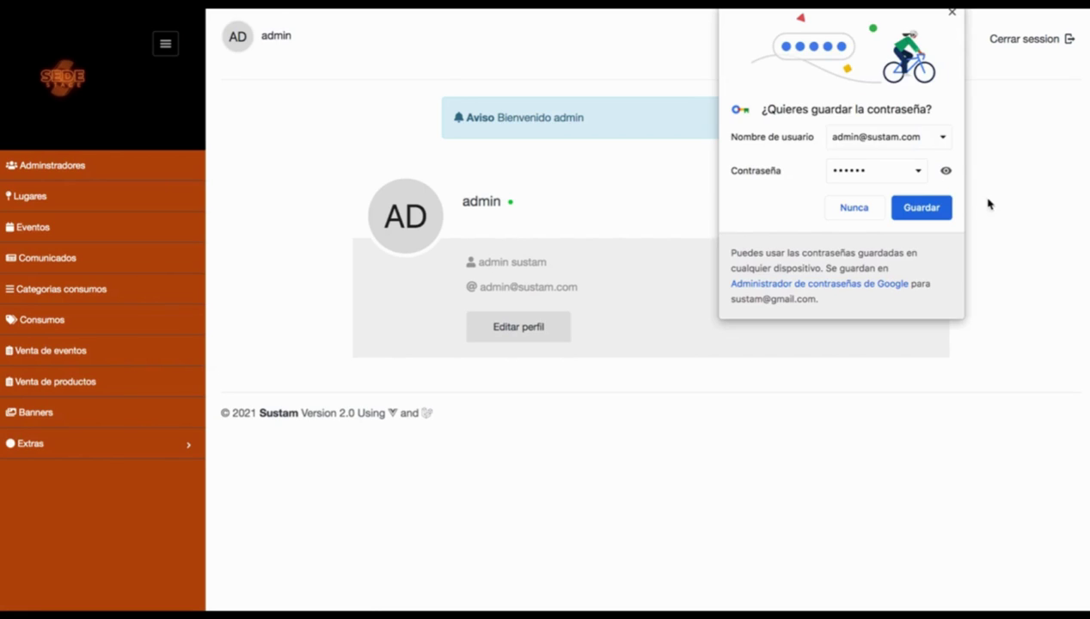
Step: Dismiss the password prompt, go from Adminstradores to Lugares, and start a new venue
left_click(942, 209)
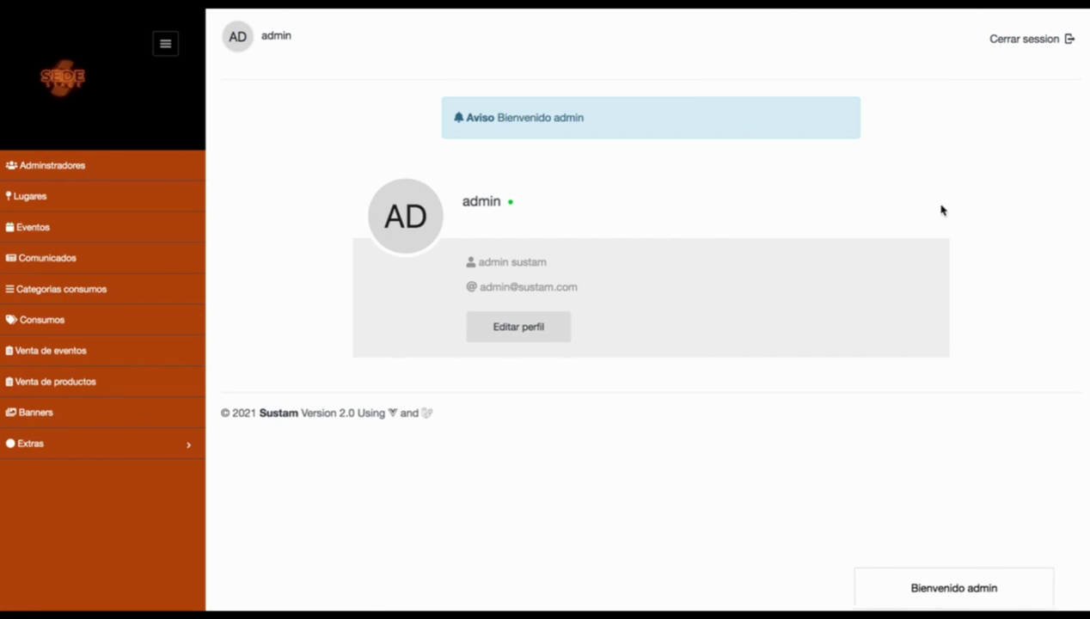
left_click(74, 170)
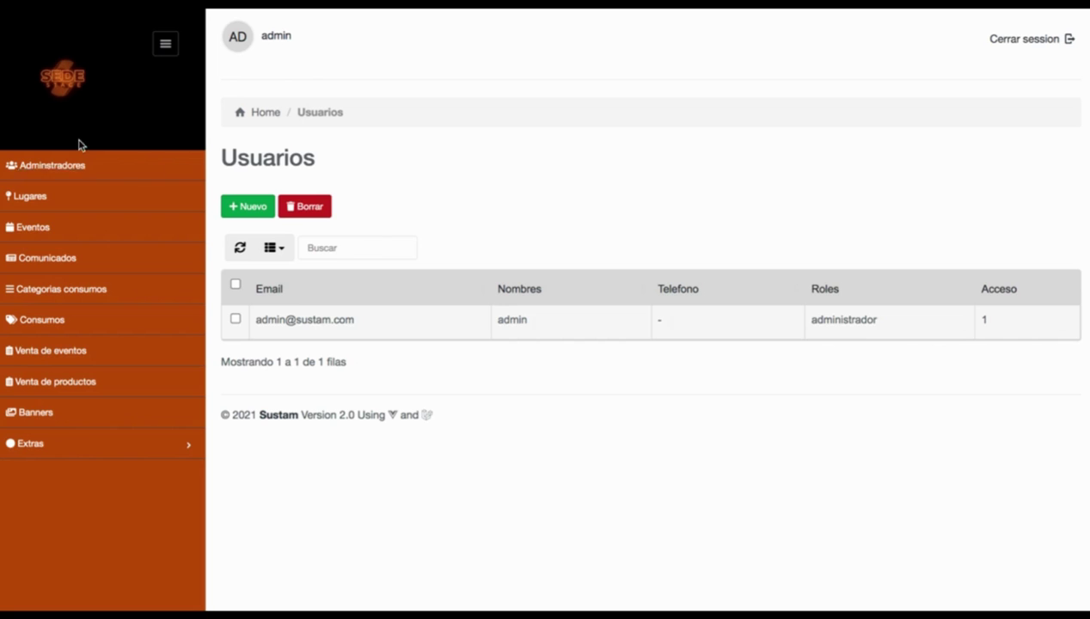
left_click(36, 195)
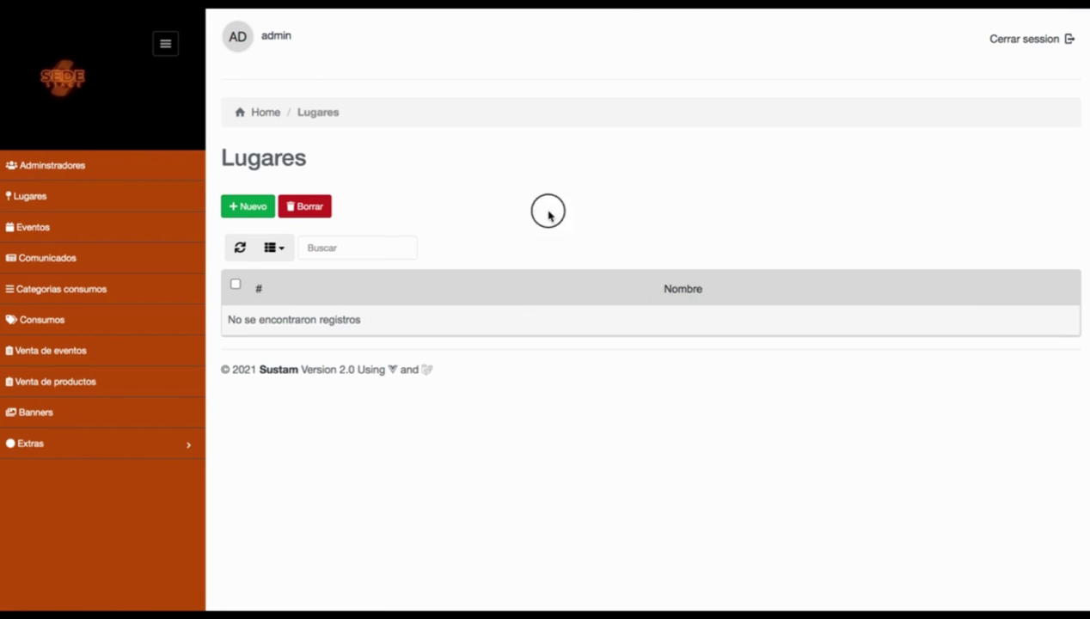
left_click(251, 210)
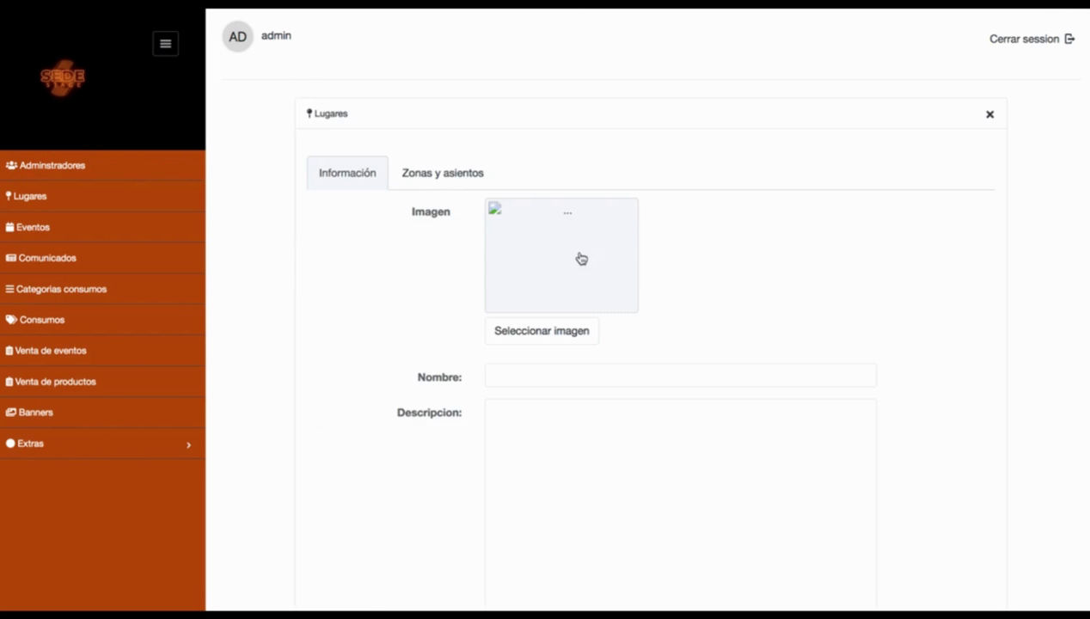
Step: Enter the venue name 'SEDE Stage' and the description 'descripcion'
scroll(720, 287, "down", 10)
scroll(720, 283, "up", 10)
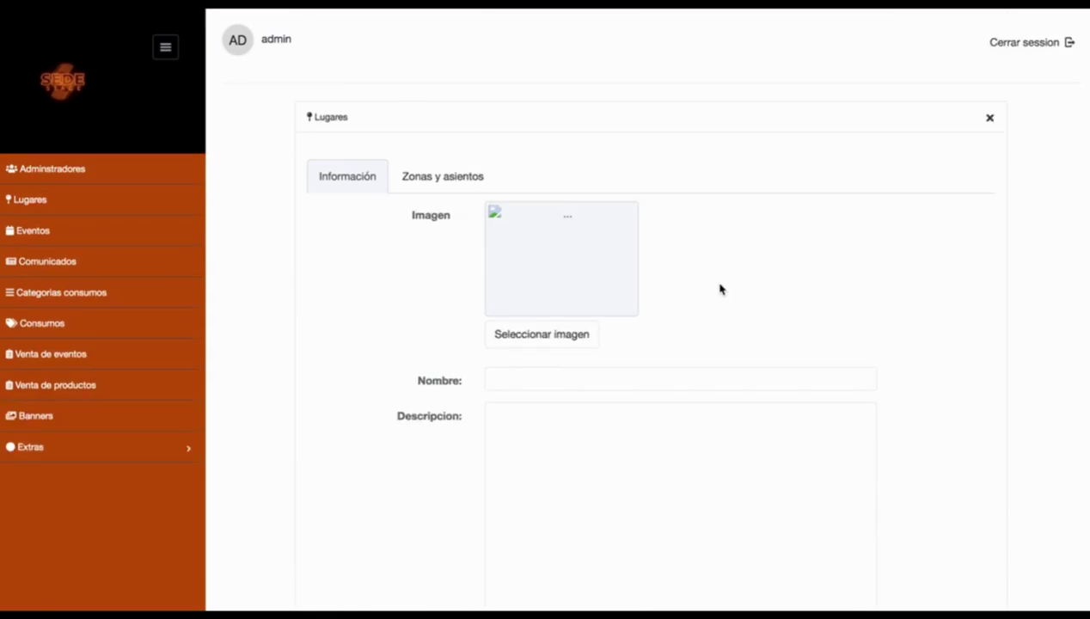
left_click(594, 384)
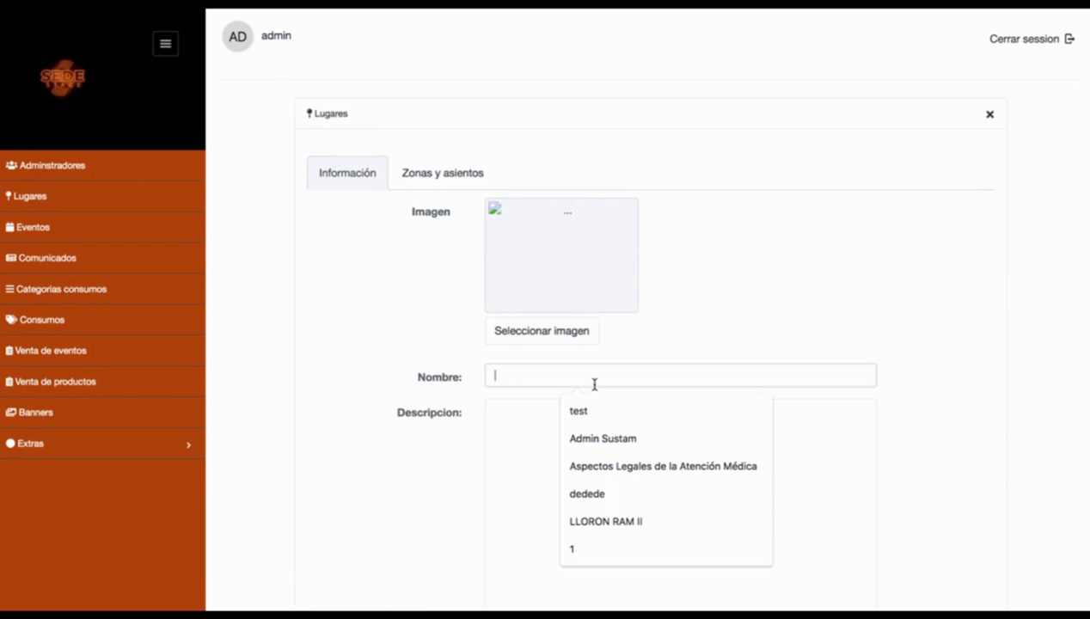
type("SEDE Stage")
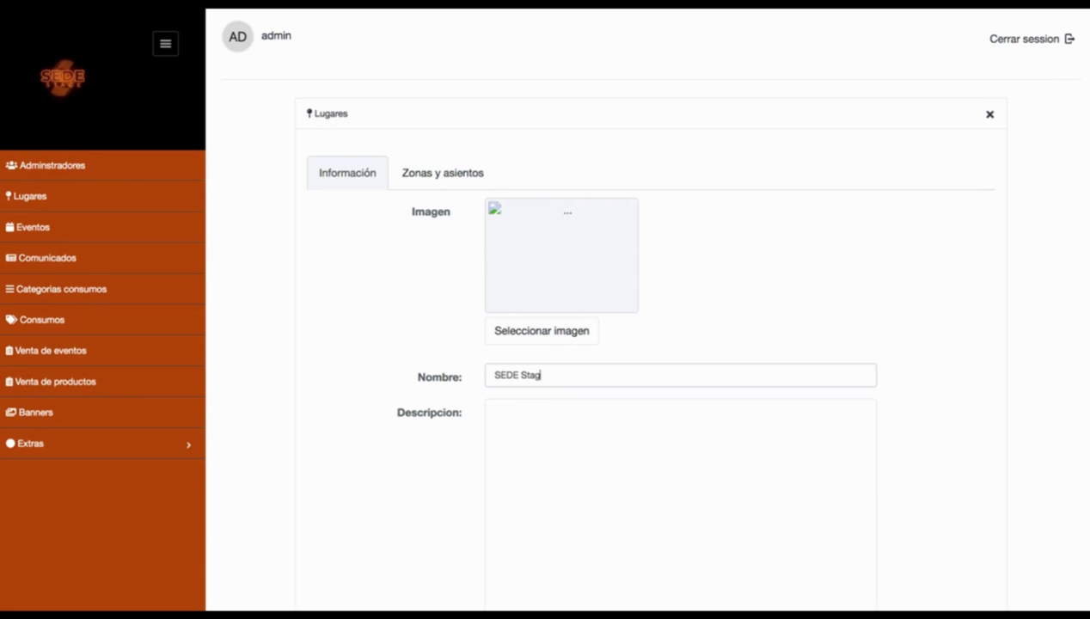
key("Tab")
type("descric")
key("BackSpace")
key("BackSpace")
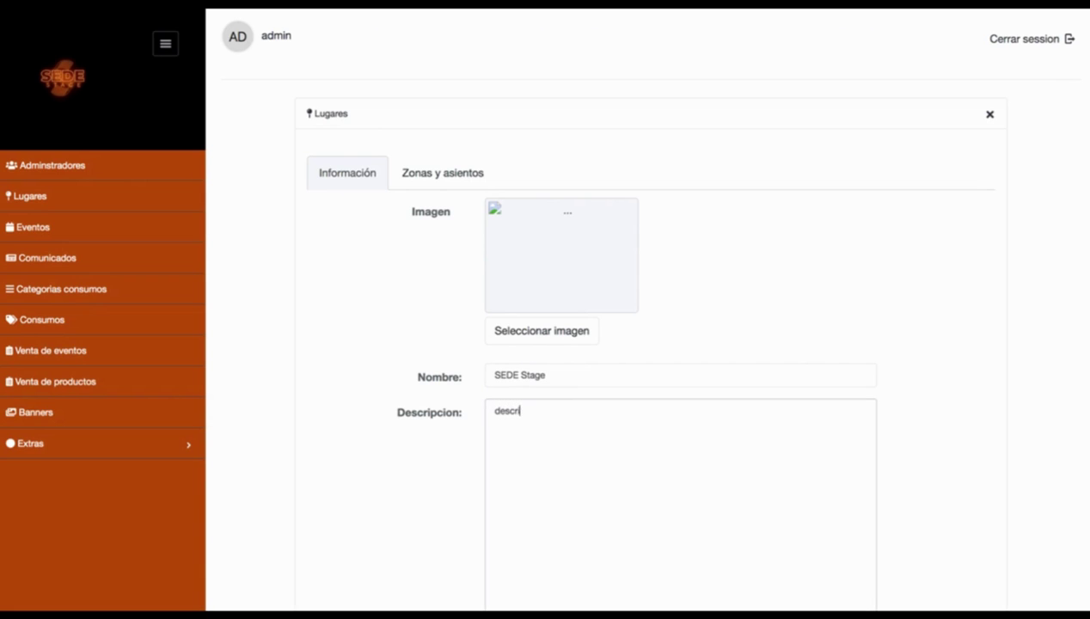
type("icion")
triple_click(538, 383)
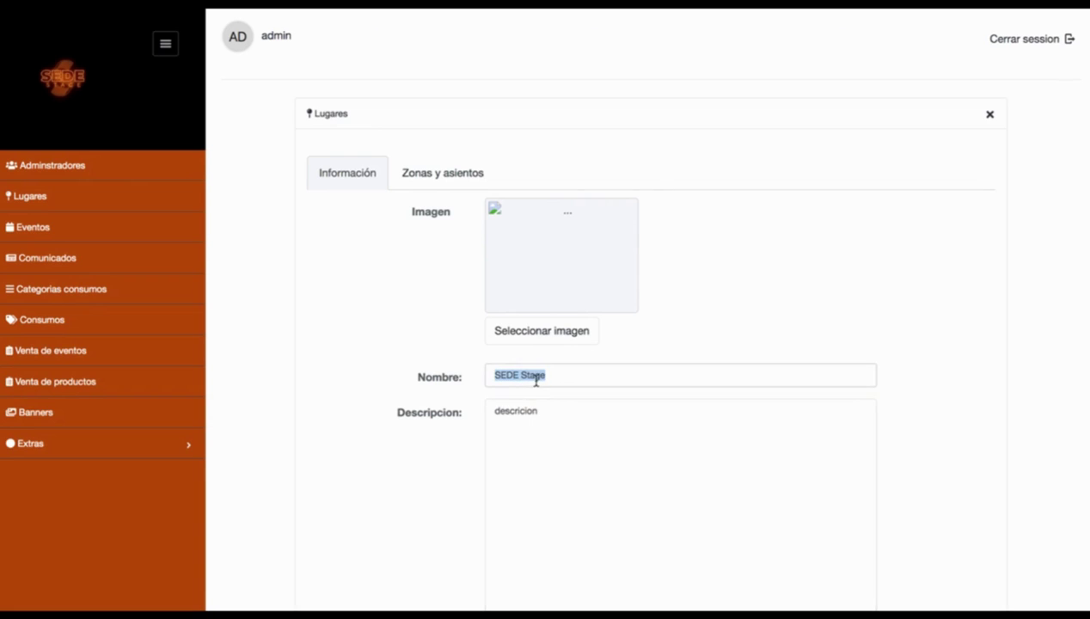
left_click(559, 407)
key("BackSpace")
key("BackSpace")
key("BackSpace")
key("BackSpace")
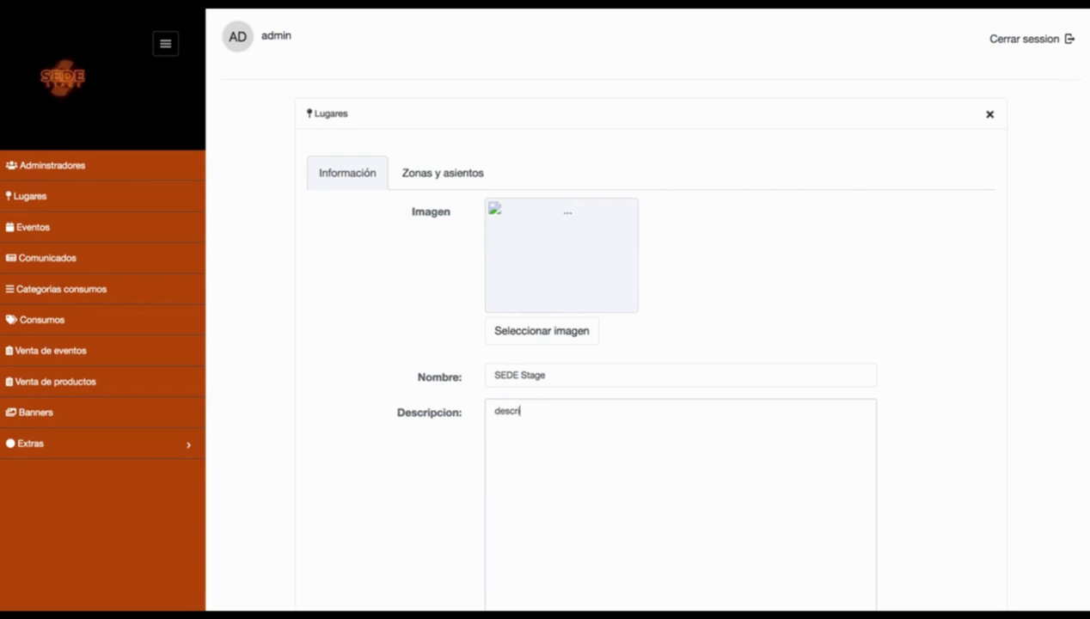
type("pcion")
Step: Set address 'av lopez mateos sur', Jalisco, Guadalajara and capacity 10000, then pick a seat-diagram image
scroll(550, 387, "down", 5)
left_click(547, 344)
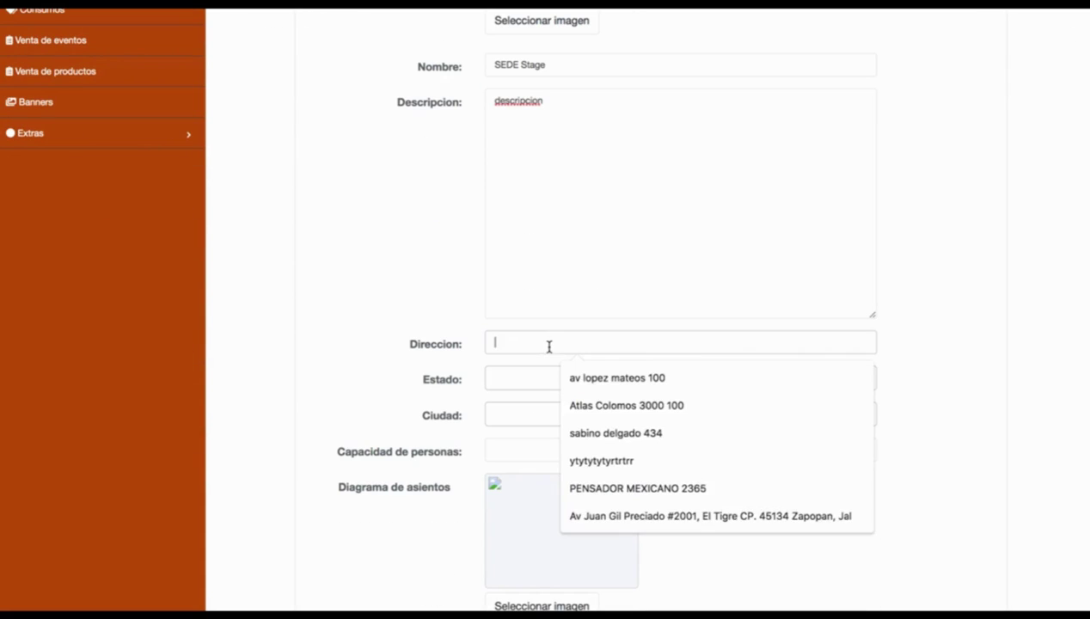
type("av lopez mateos sur")
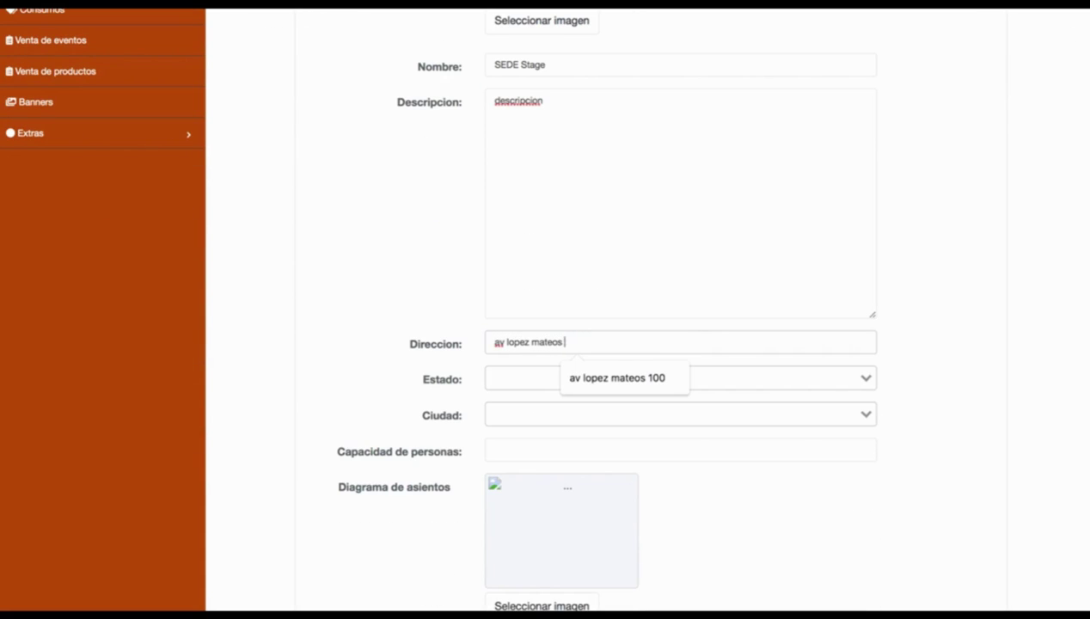
left_click(550, 378)
left_click(511, 467)
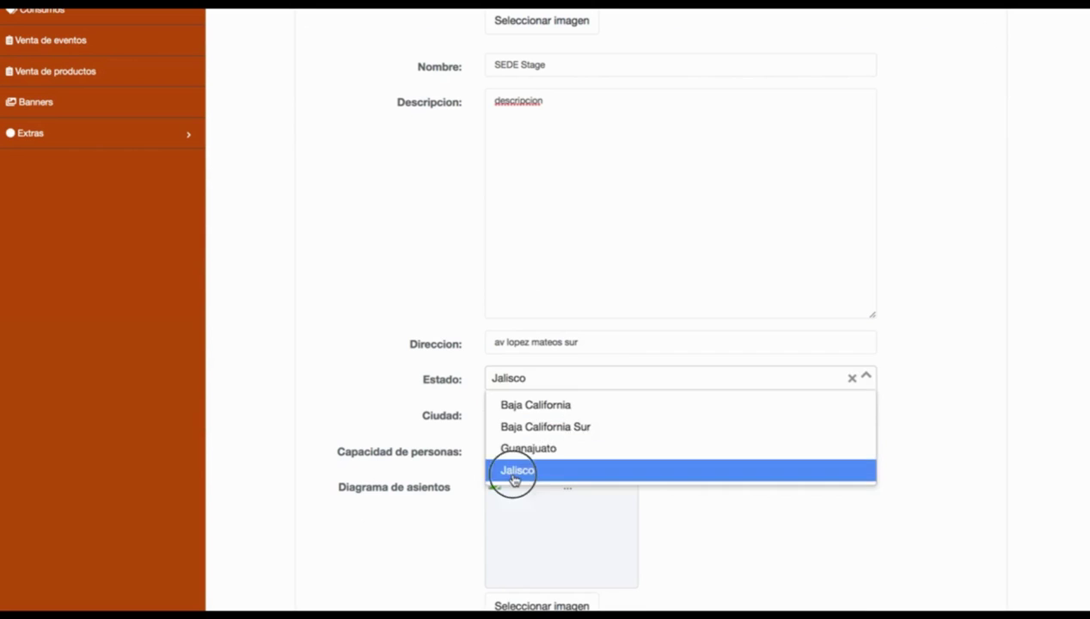
left_click(533, 415)
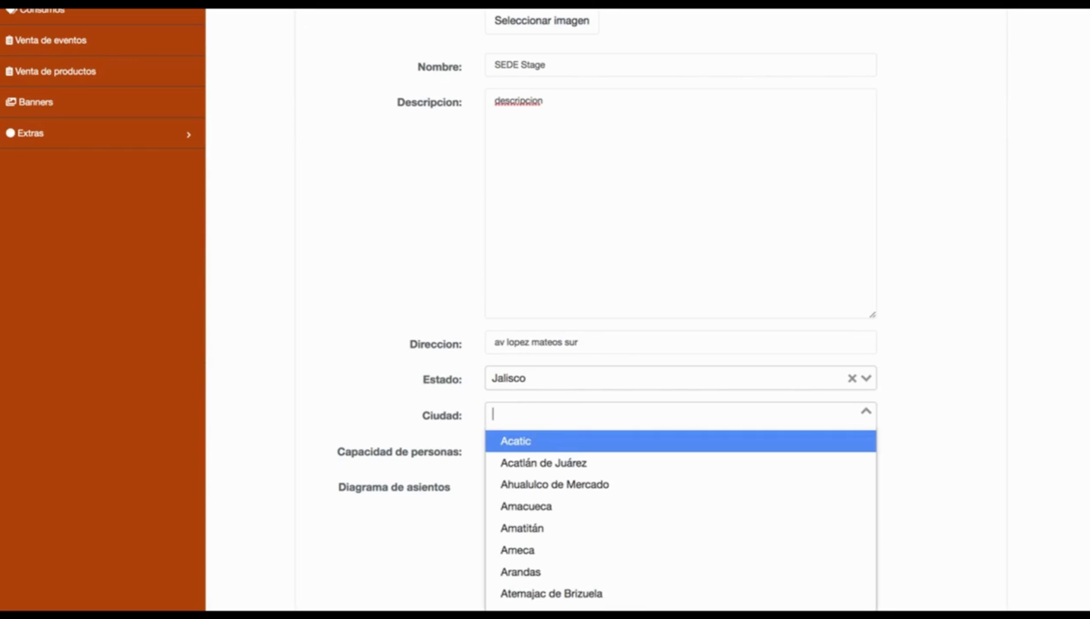
type("guaa")
key("BackSpace")
type("d")
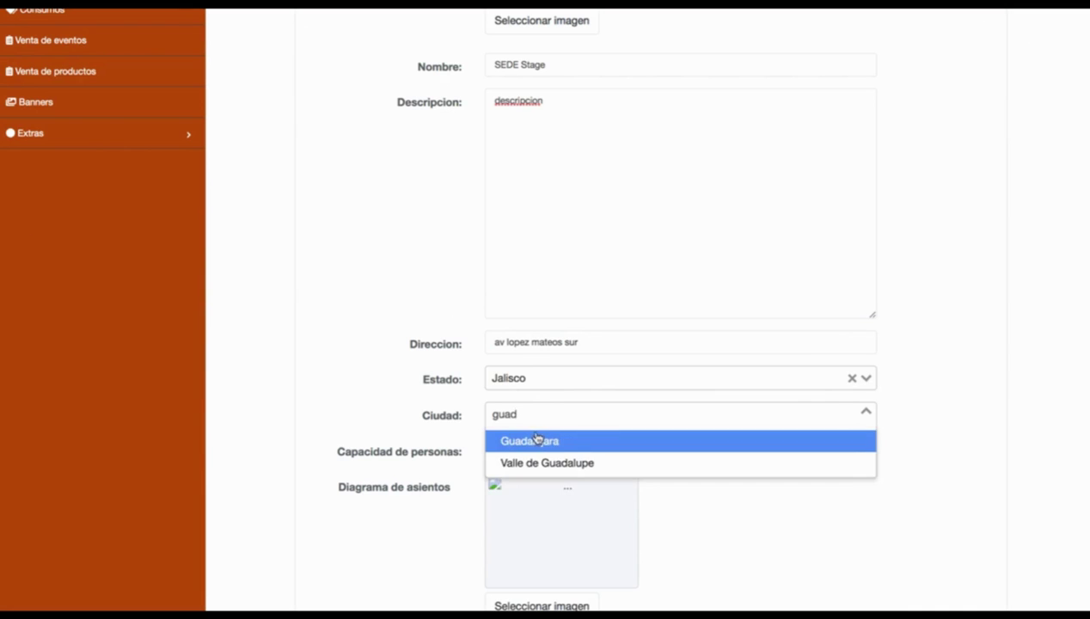
key("Return")
left_click(540, 441)
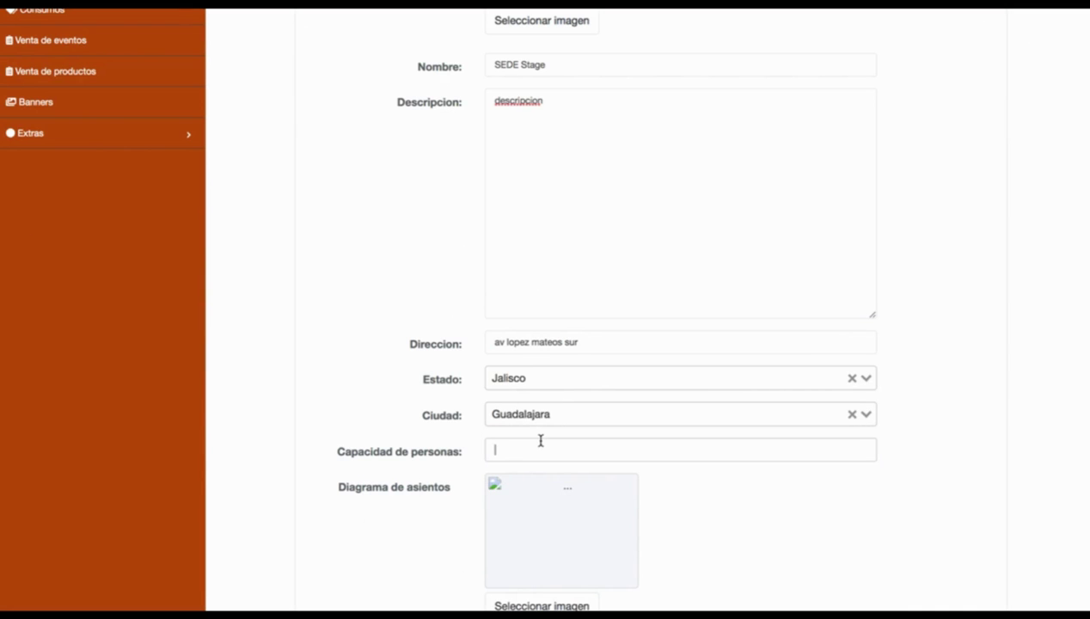
type("10000")
scroll(540, 441, "down", 3)
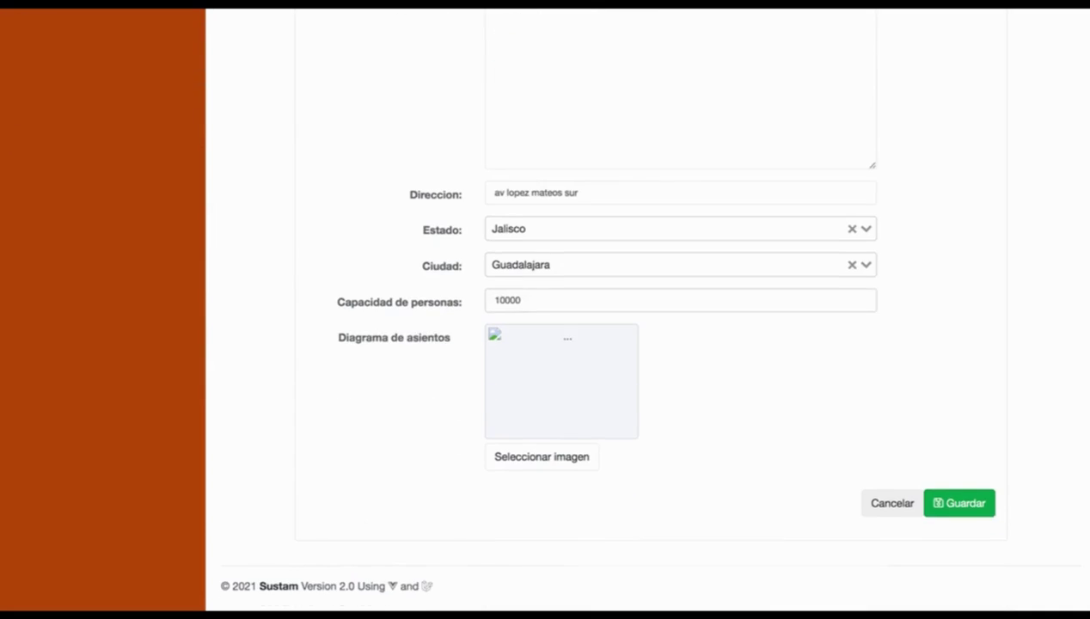
left_click(603, 417)
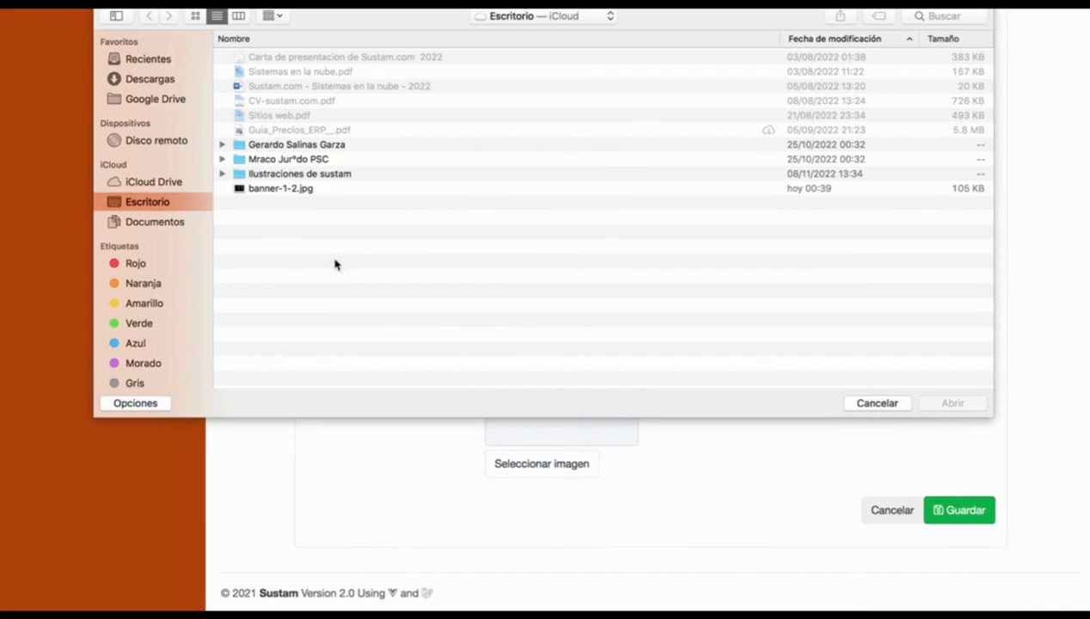
Step: Set web-analytics.png from Descargas as the Diagrama de asientos image
left_click(134, 80)
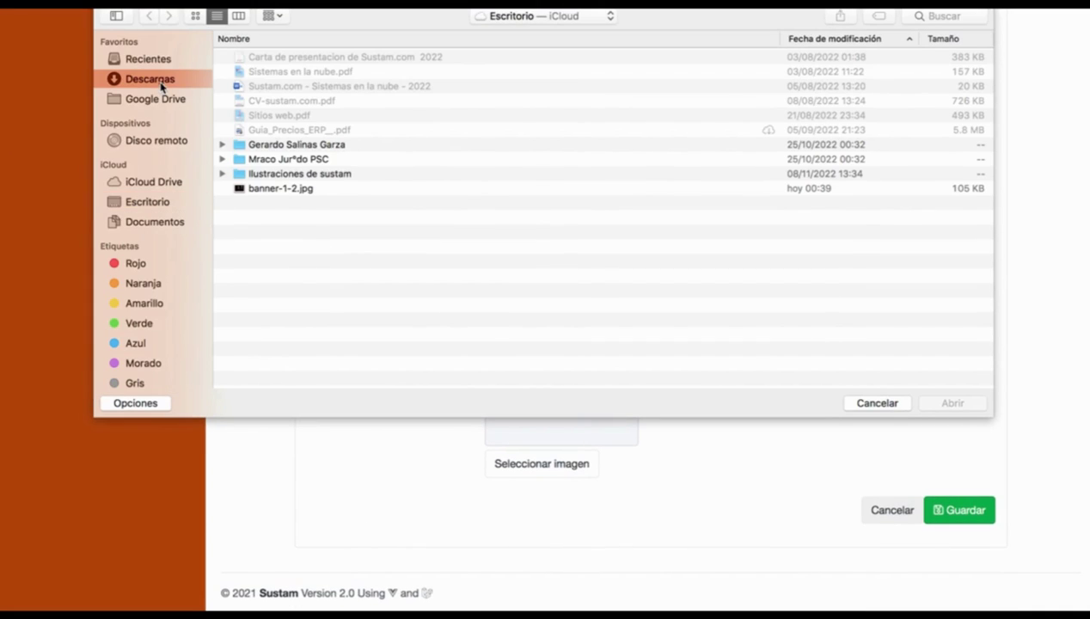
scroll(422, 222, "down", 2)
scroll(422, 222, "down", 20)
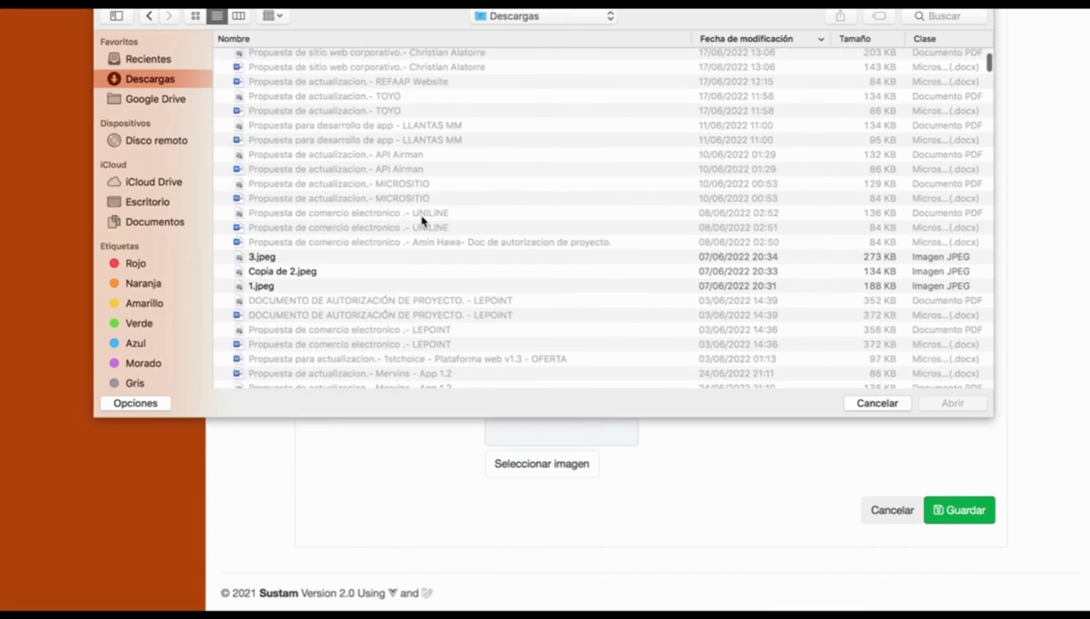
scroll(422, 221, "down", 15)
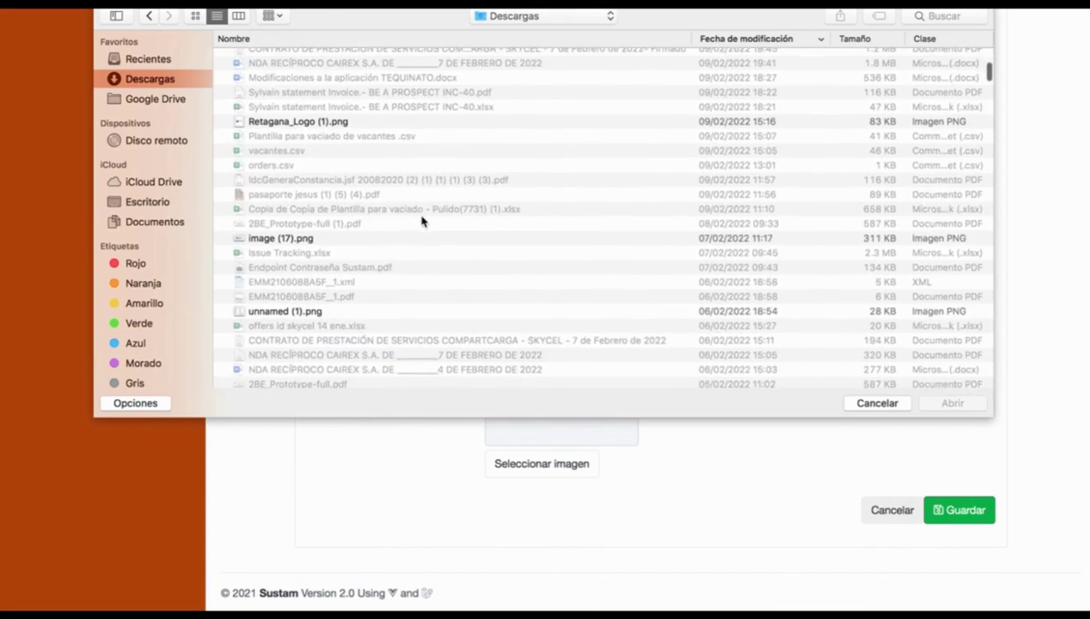
double_click(296, 302)
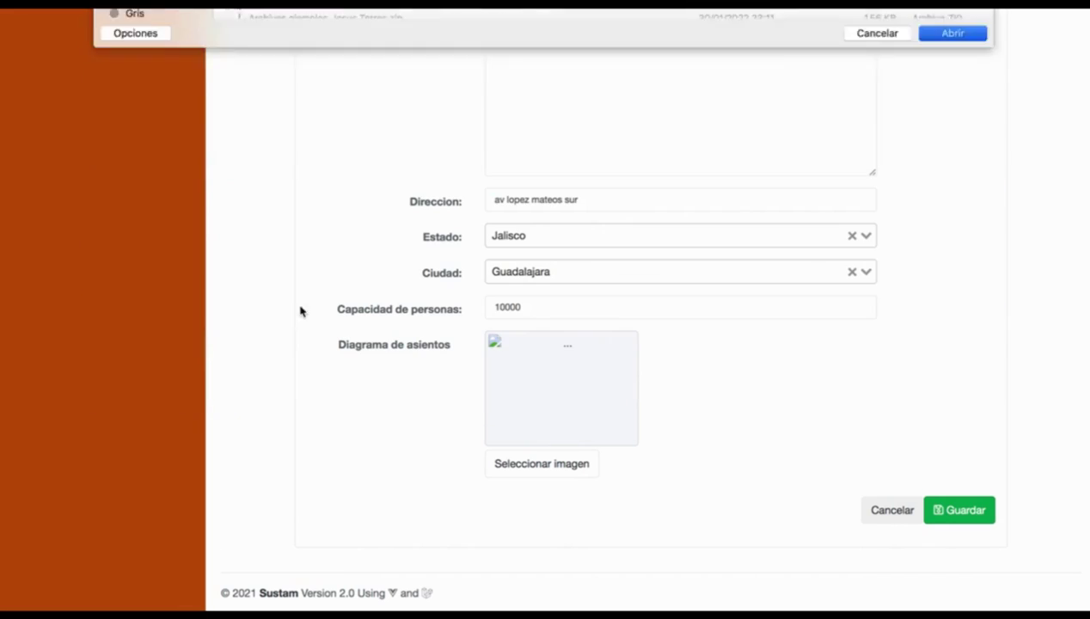
scroll(937, 537, "down", 3)
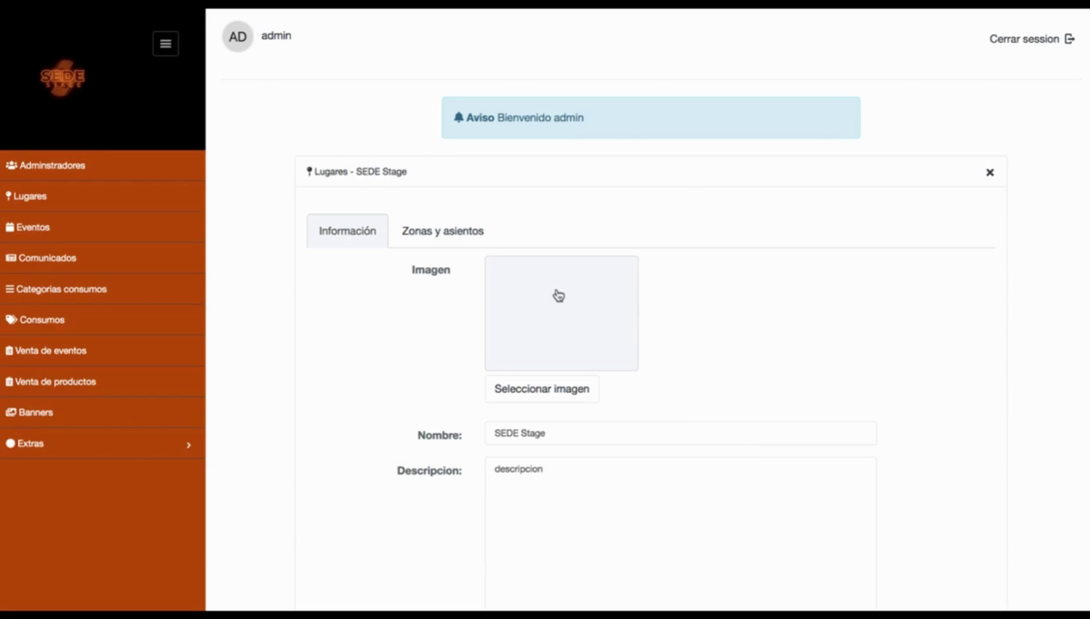
Step: Choose the scooter picture from Descargas as the venue's main image
scroll(404, 390, "down", 5)
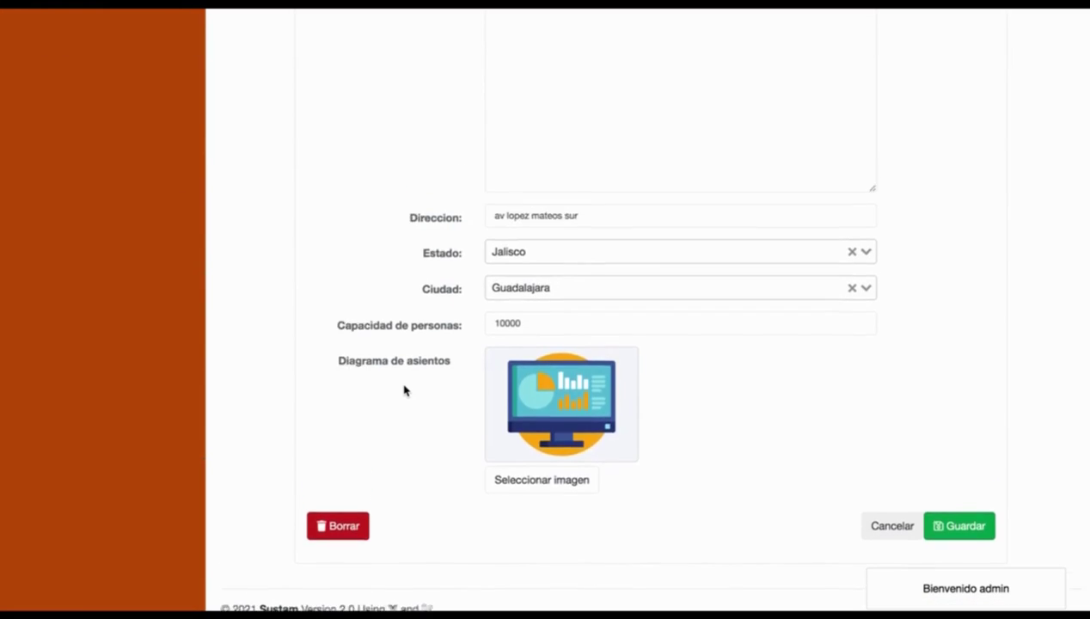
scroll(404, 390, "up", 5)
left_click(545, 360)
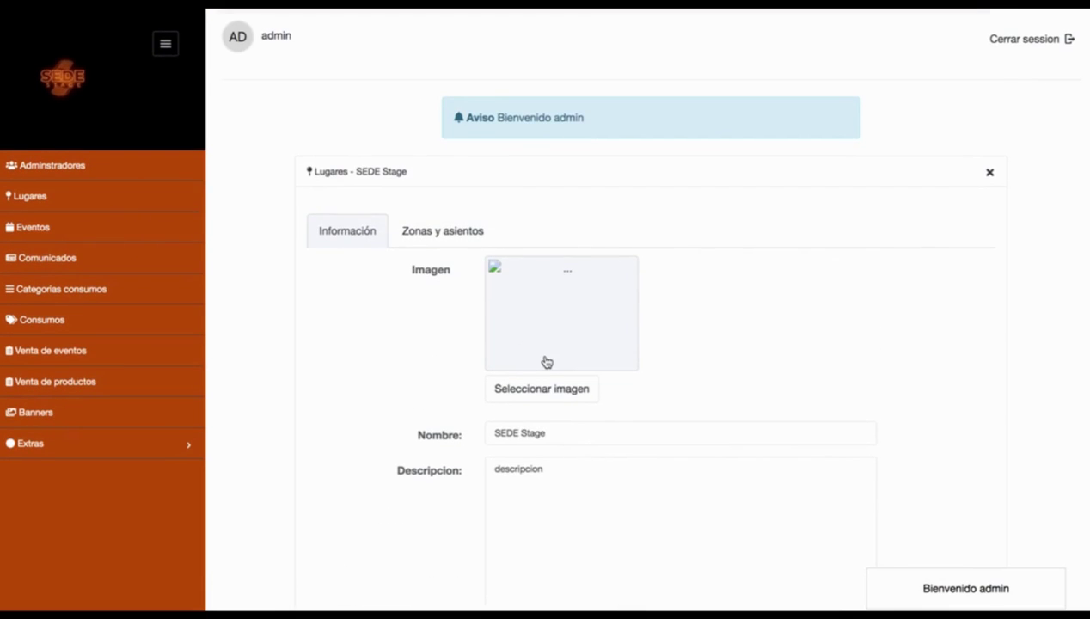
scroll(372, 305, "down", 15)
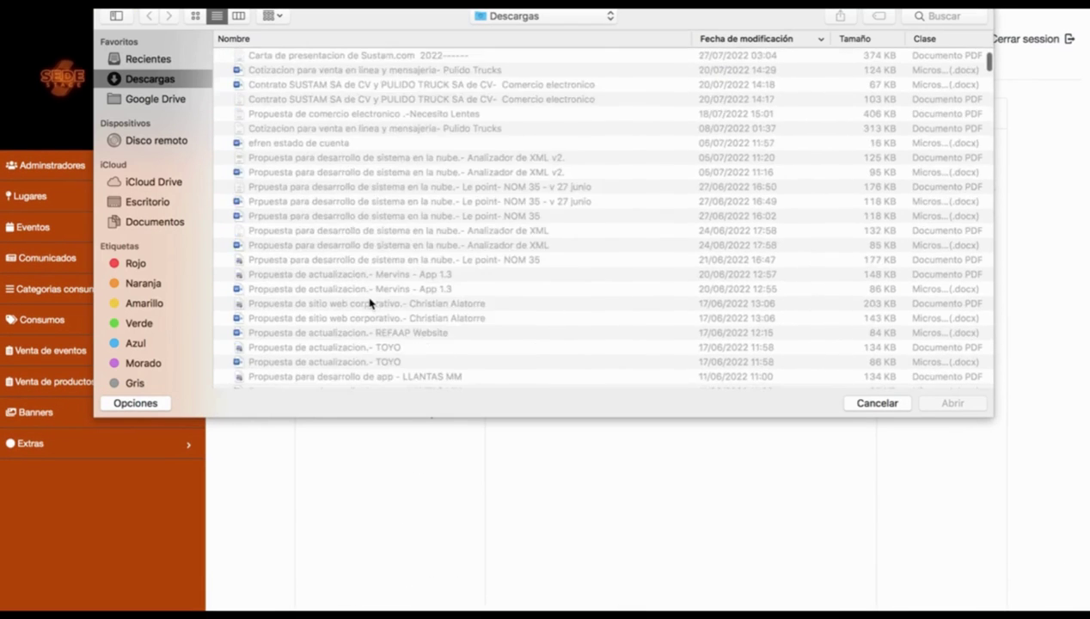
scroll(371, 303, "down", 10)
scroll(334, 230, "up", 3)
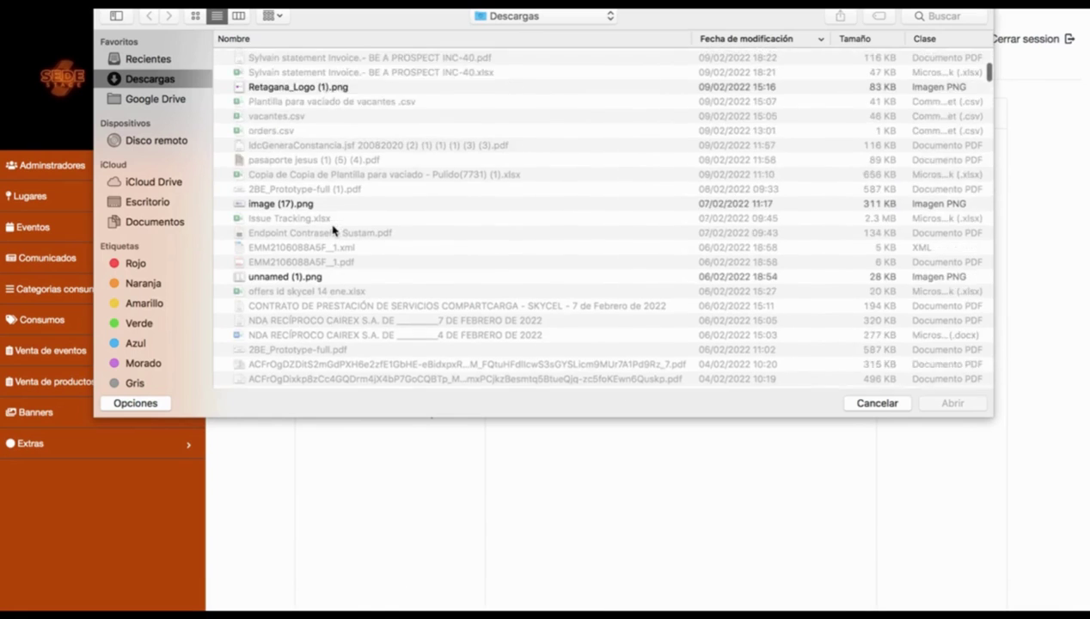
scroll(309, 155, "up", 7)
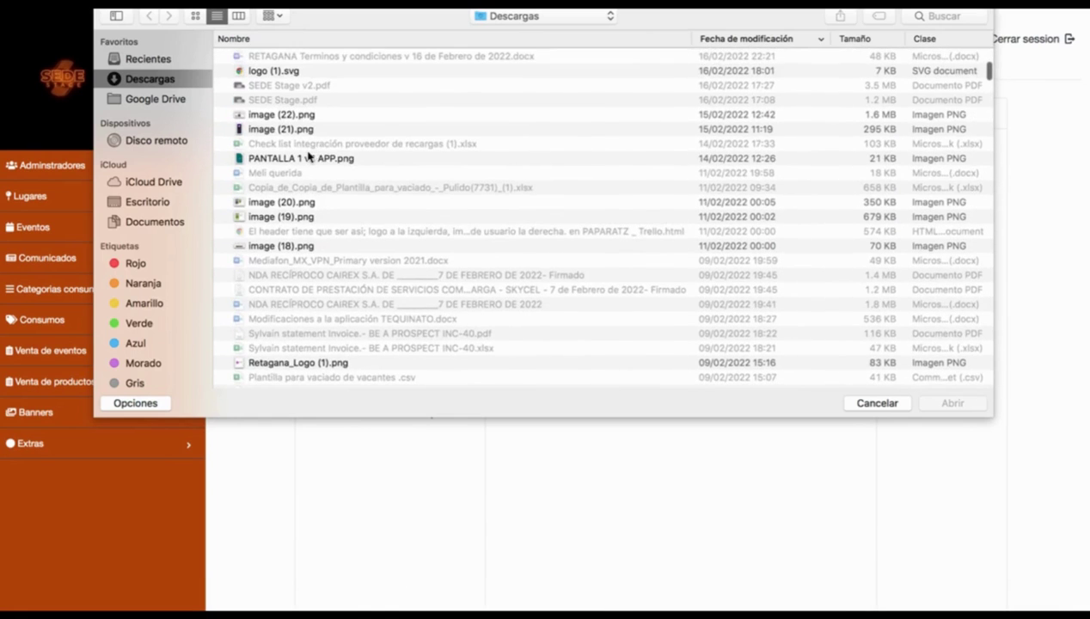
scroll(307, 155, "down", 10)
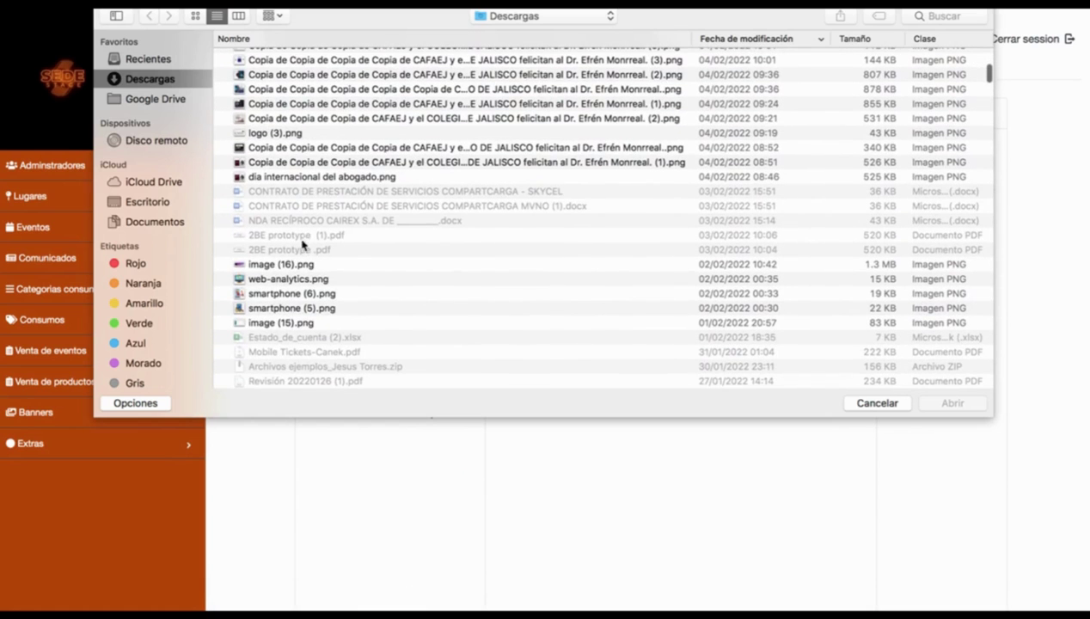
double_click(284, 296)
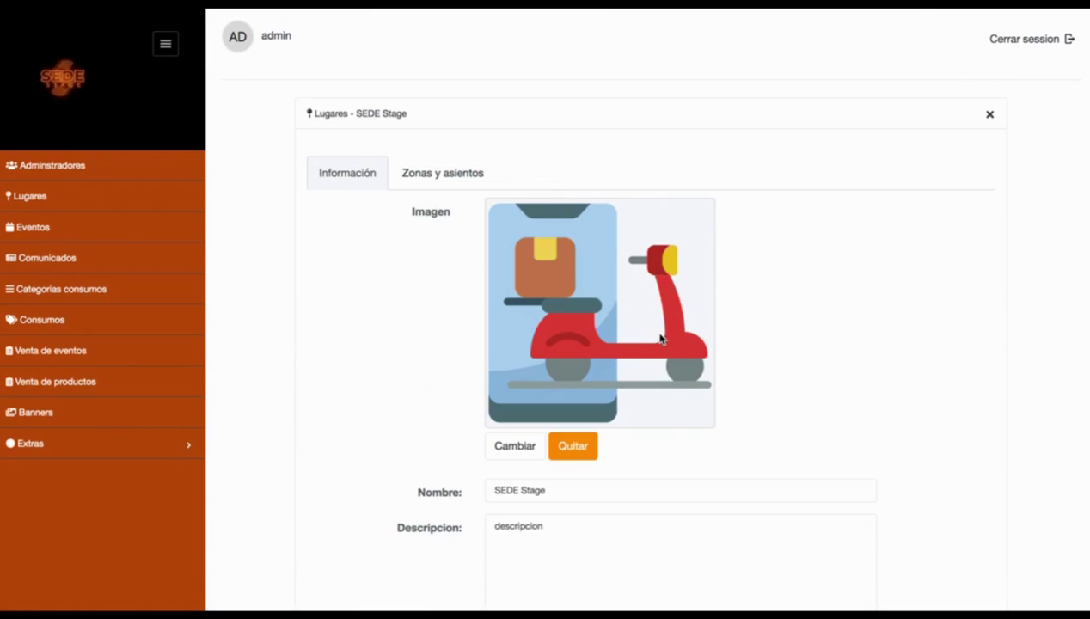
Step: Save the venue and view its empty Zonas y asientos list
scroll(771, 360, "down", 10)
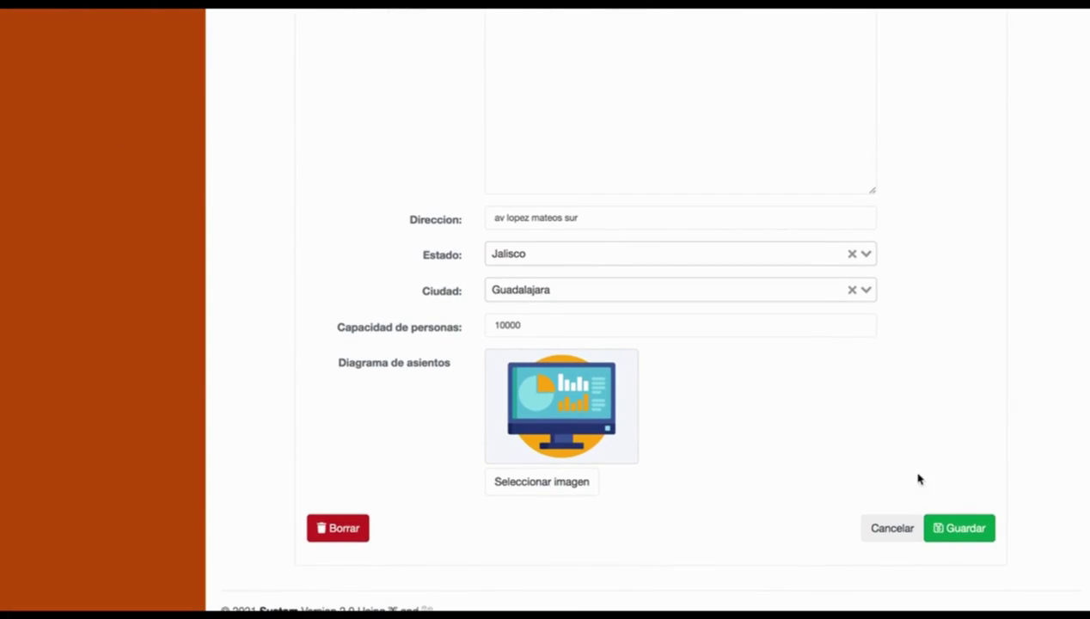
left_click(946, 525)
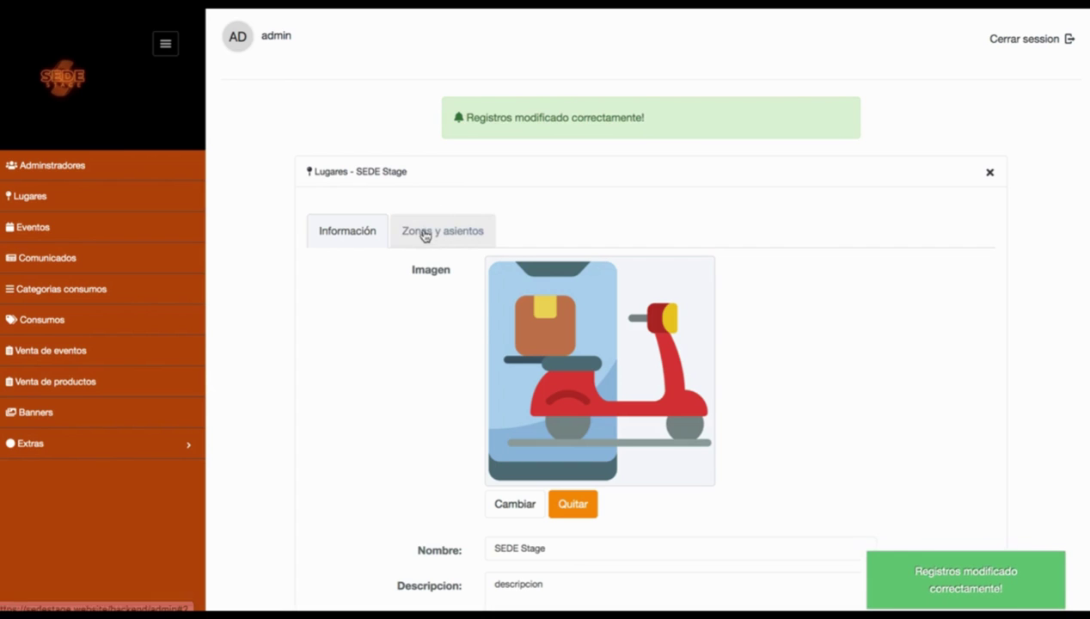
left_click(425, 232)
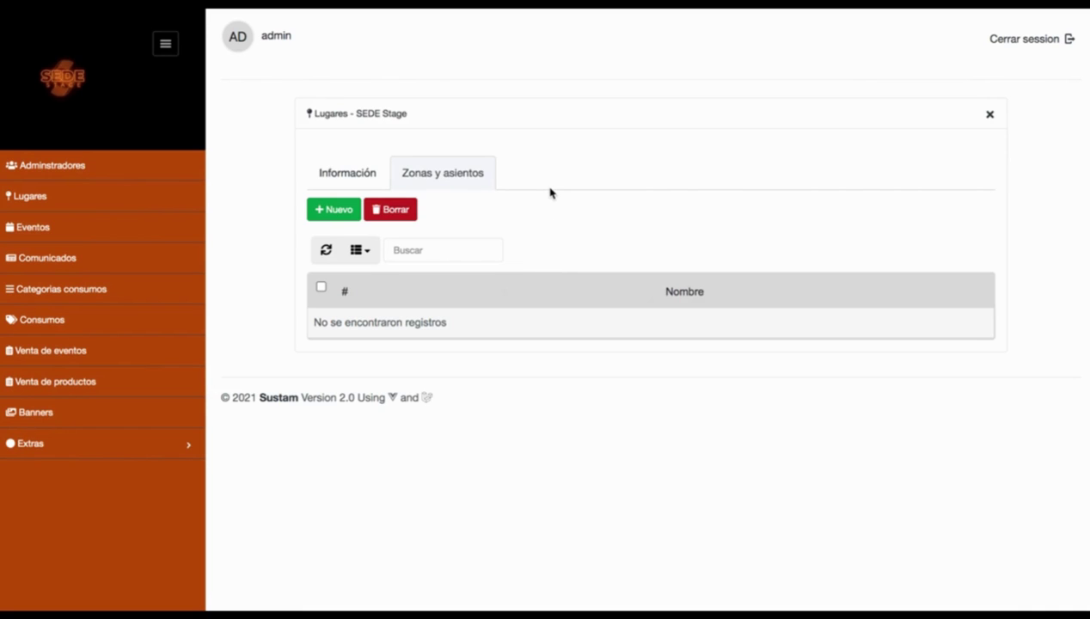
Step: Start a new seat zone named A with capacity 100
left_click(342, 212)
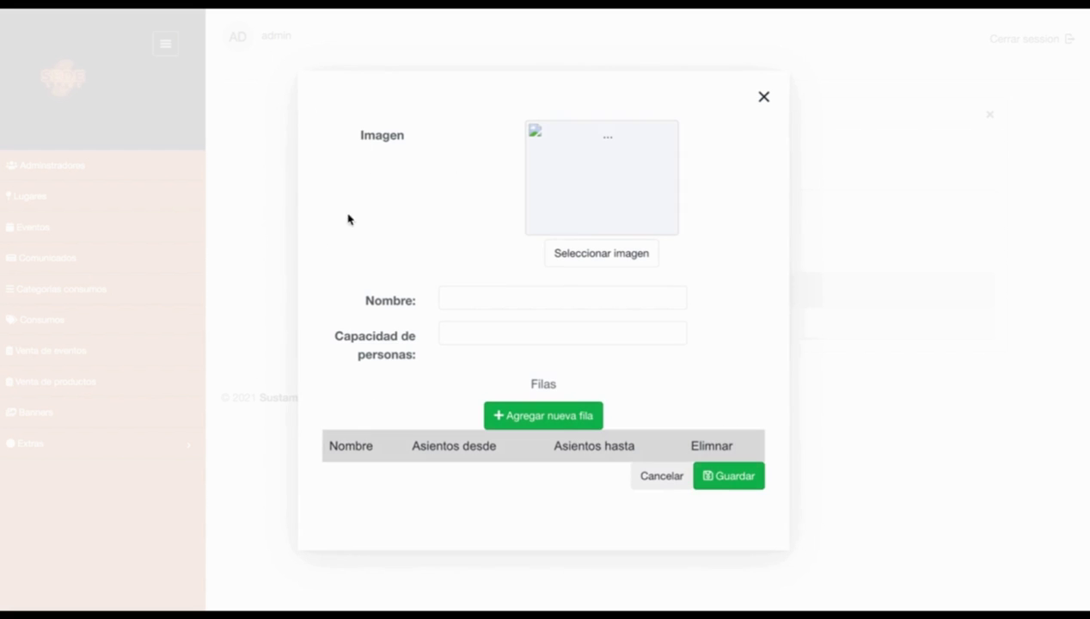
left_click(485, 289)
type("A")
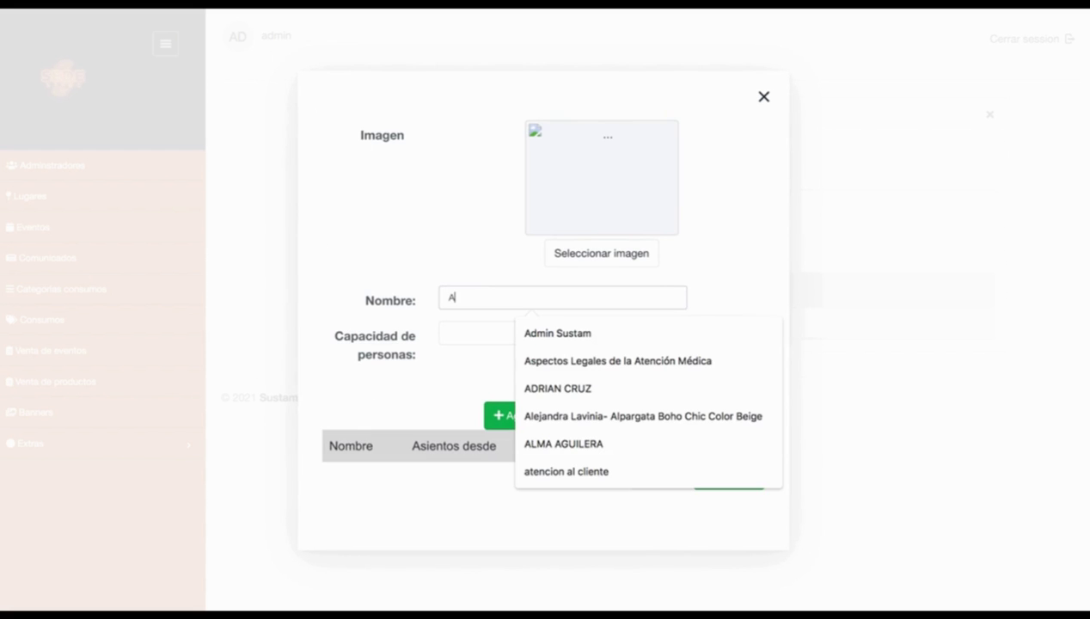
left_click(464, 332)
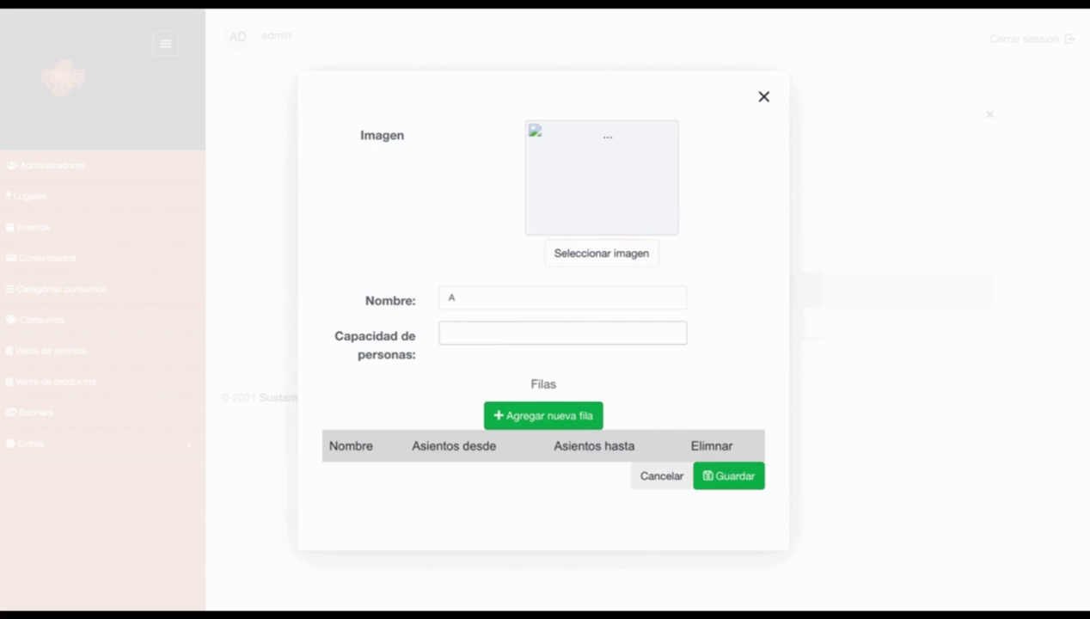
type("100")
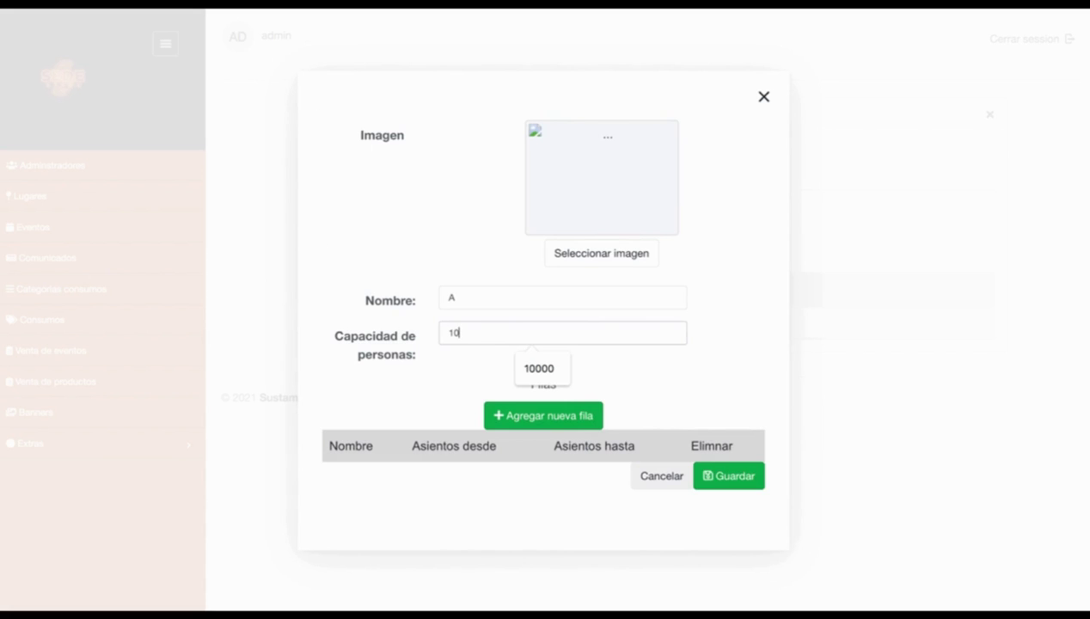
Step: Add the first two rows with seats 1–30 and 31–60
left_click(573, 411)
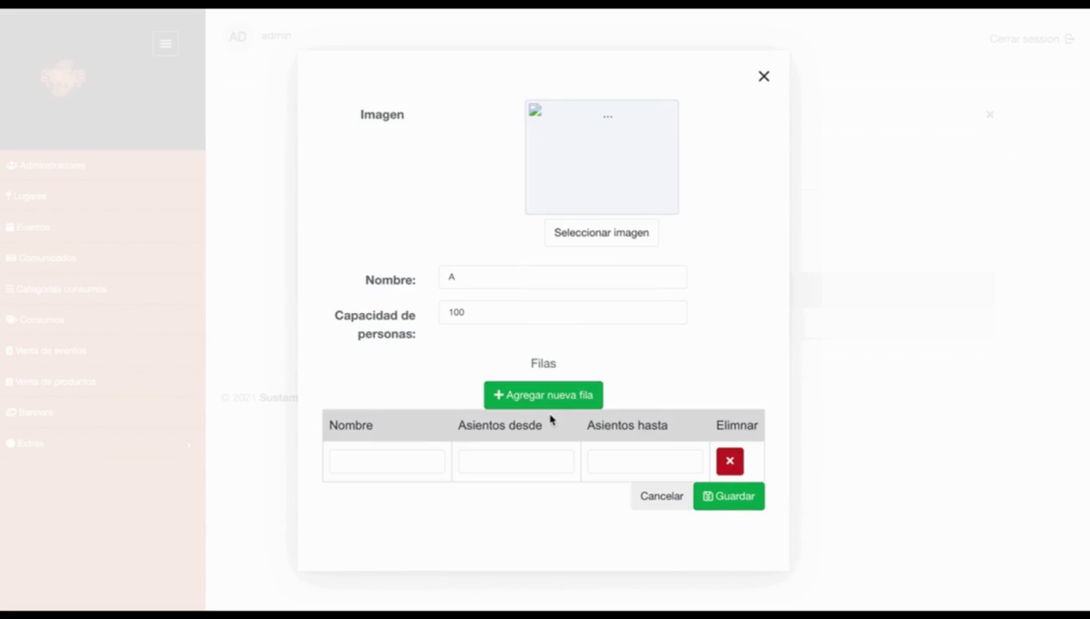
left_click(401, 460)
type("a")
left_click(491, 467)
type("1")
key("Tab")
type("30")
left_click(509, 396)
left_click(371, 477)
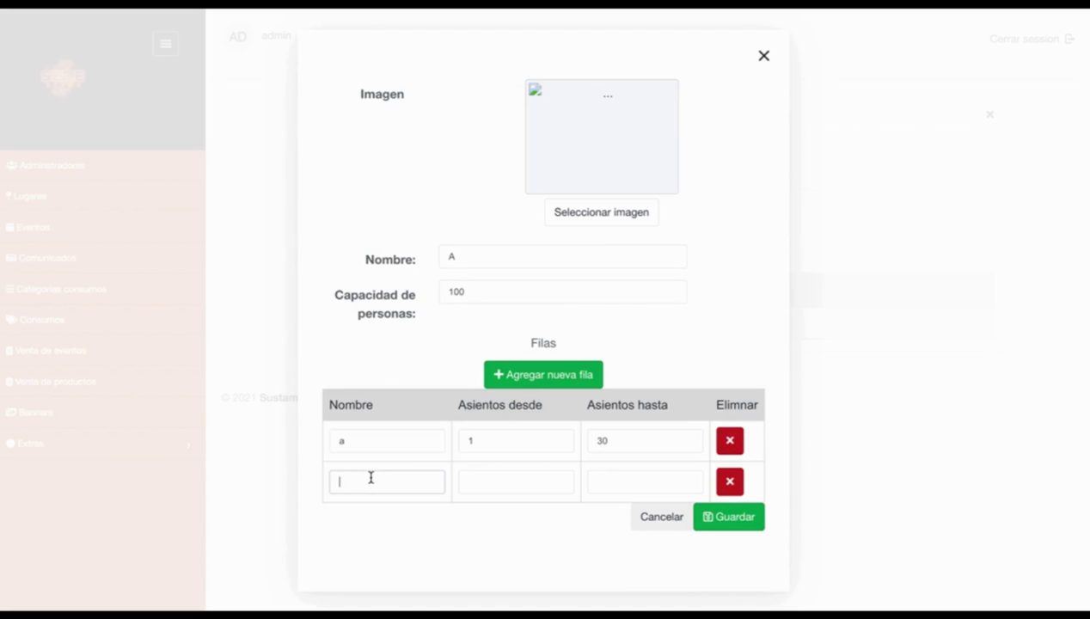
type("b")
key("Tab")
type("31")
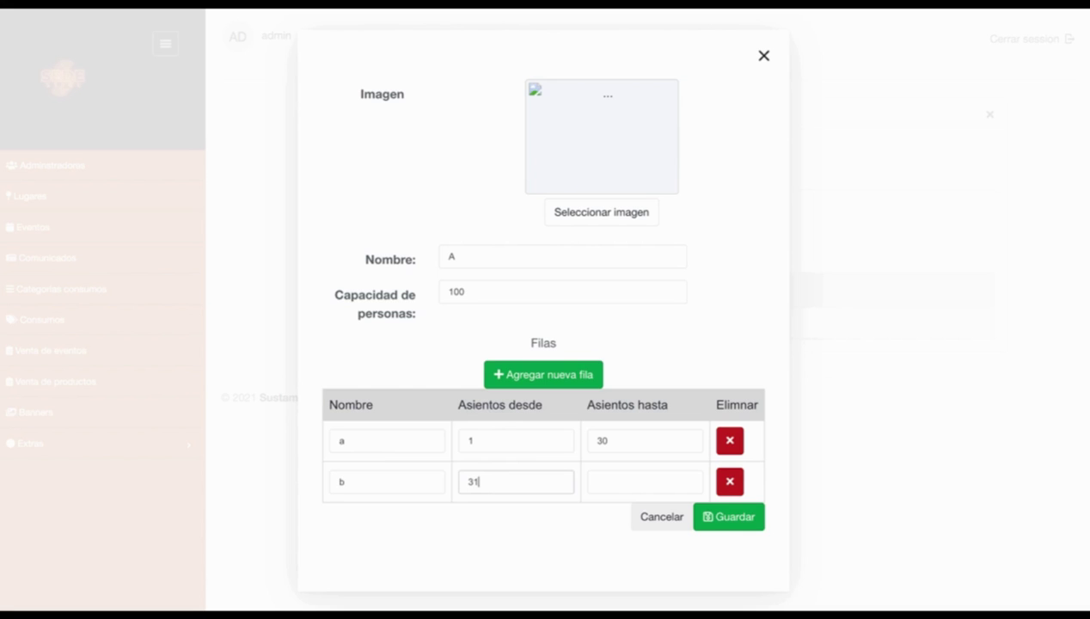
key("Tab")
type("6")
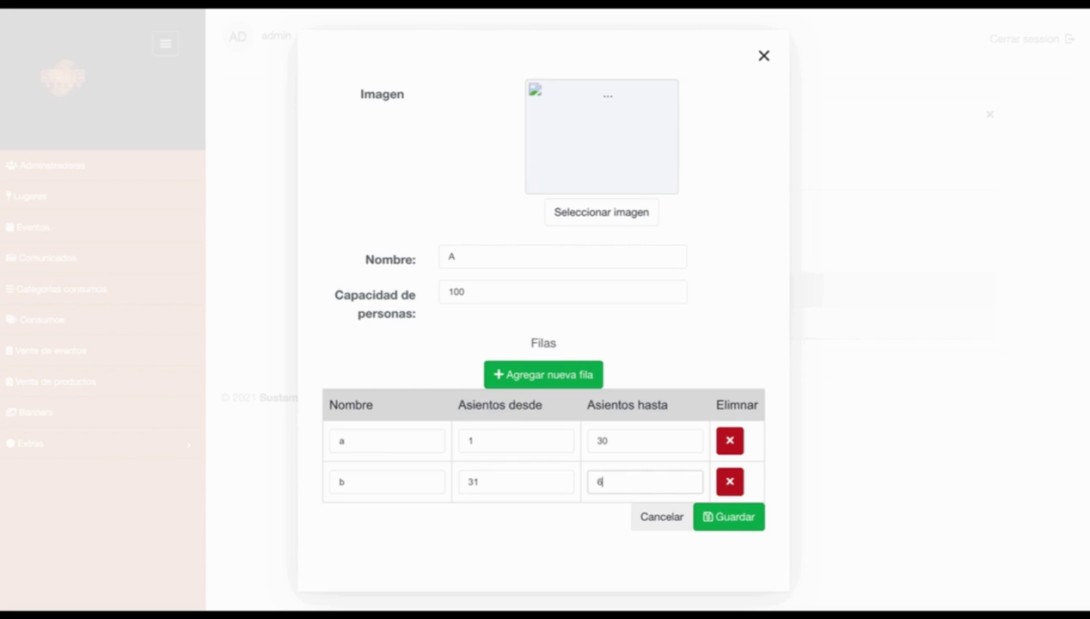
type("0")
Step: Name the rows a1 and a2, add row a3 for seats 61–100, and save zone A
left_click(487, 385)
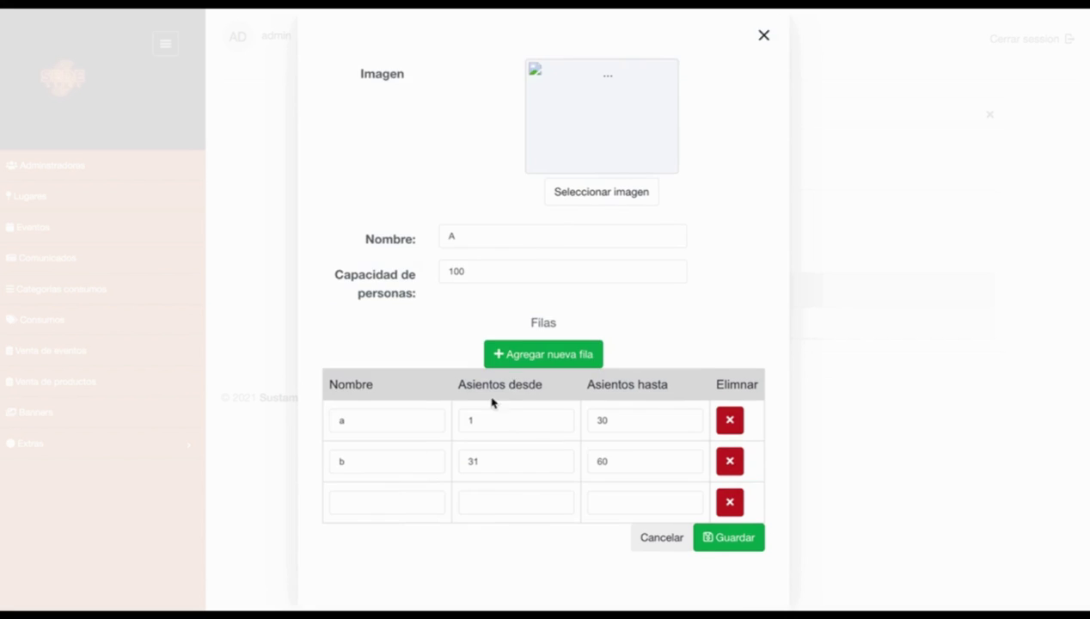
left_click(357, 502)
left_click(371, 420)
type("1")
key("BackSpace")
type("a2")
left_click(357, 502)
type("a3")
left_click(504, 504)
type("61")
key("Tab")
type("100")
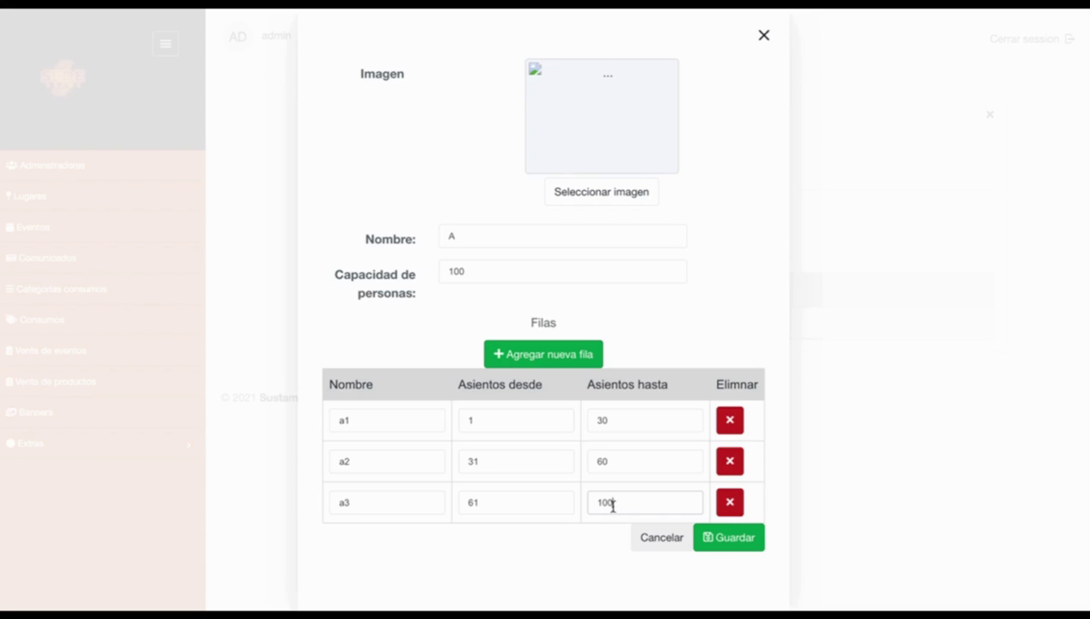
left_click(720, 539)
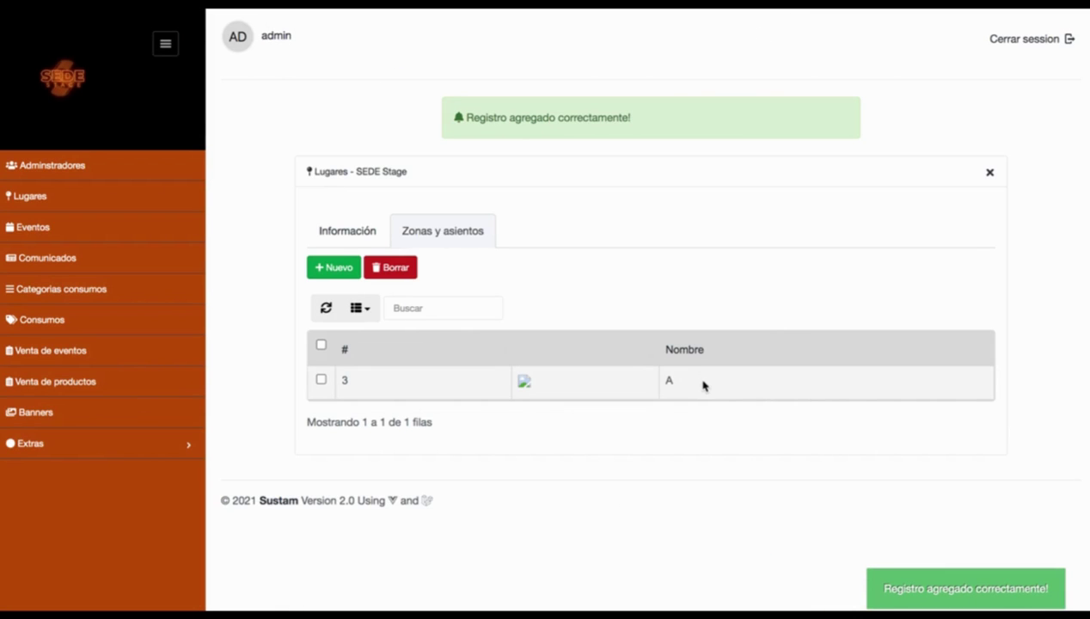
Step: Check zone A's rows, then start zone b with capacity 100
left_click(702, 385)
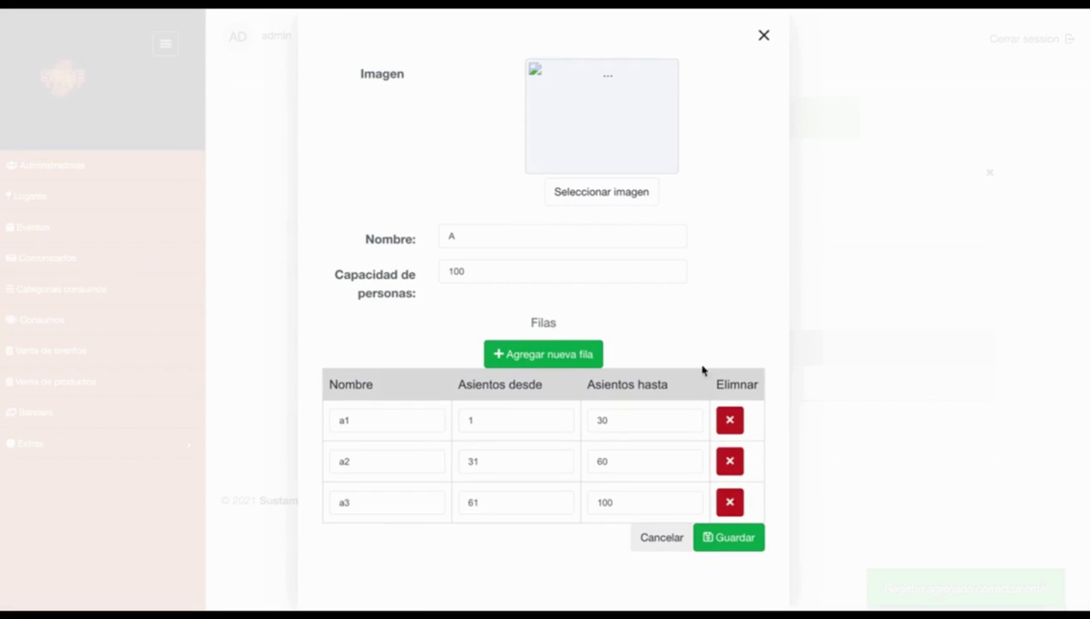
left_click(762, 35)
left_click(343, 209)
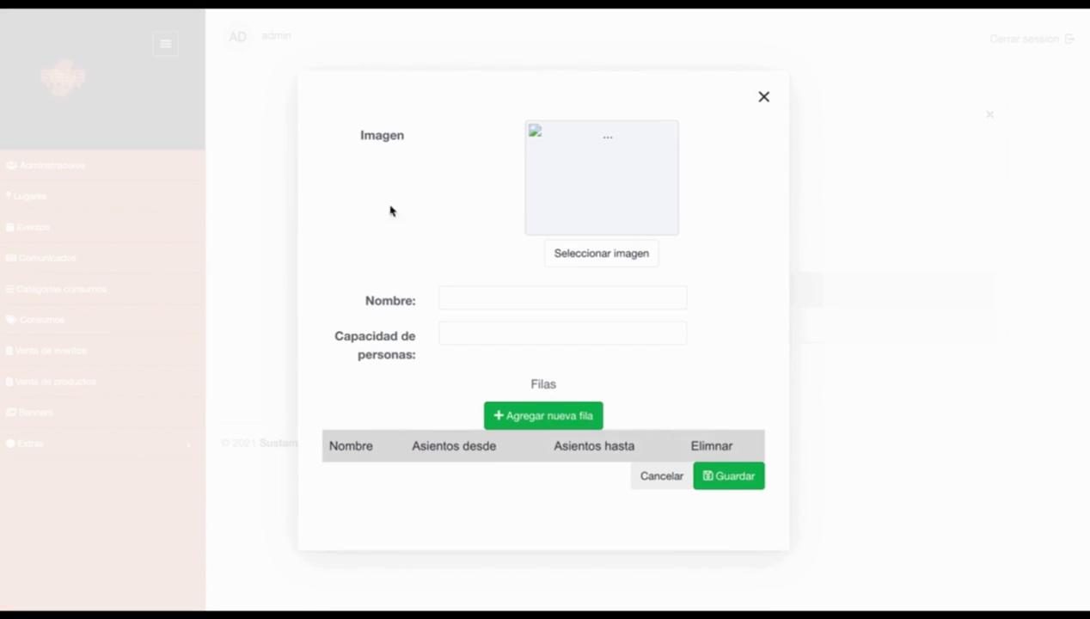
left_click(477, 300)
type("b")
key("Tab")
type("100")
Step: Add a seat row covering seats 1 to 100 and save zone b
left_click(513, 405)
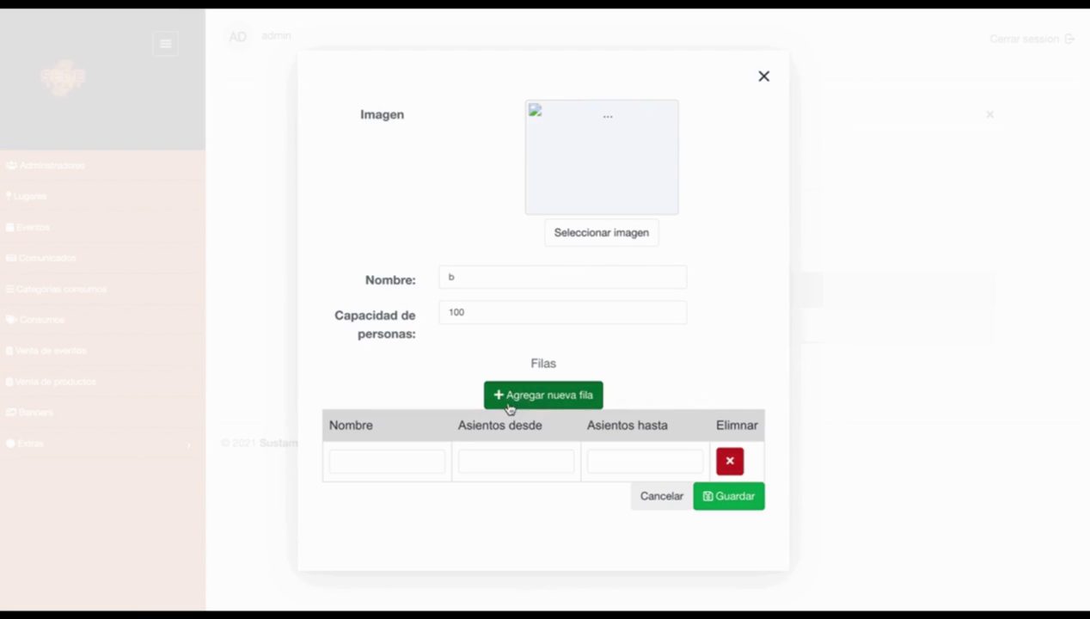
left_click(383, 460)
type("b2")
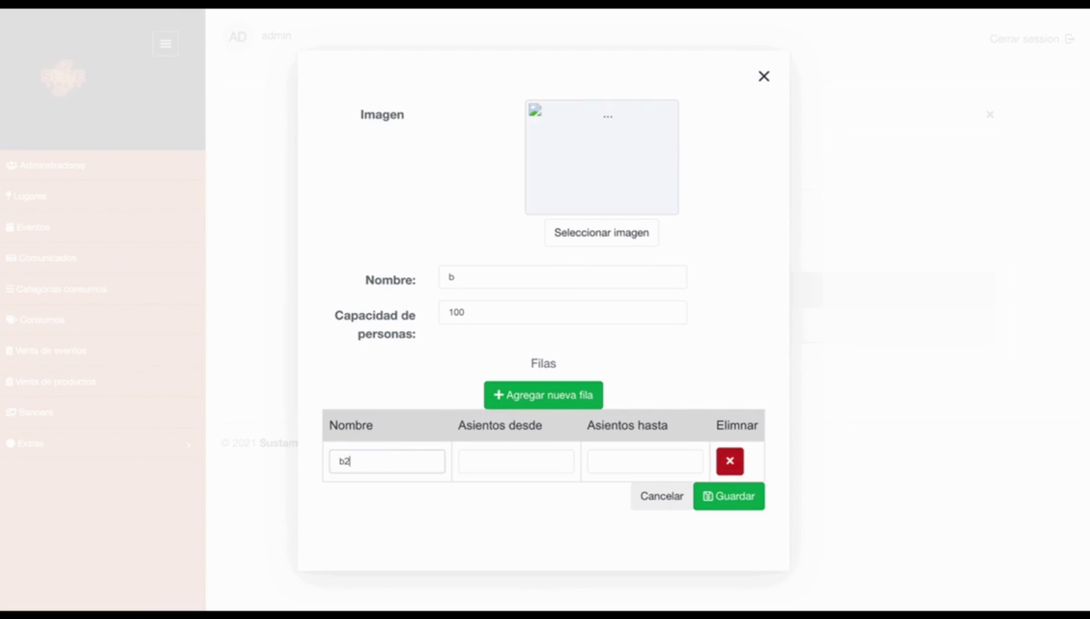
key("Tab")
type("1")
key("BackSpace")
type("1")
key("Tab")
type("100")
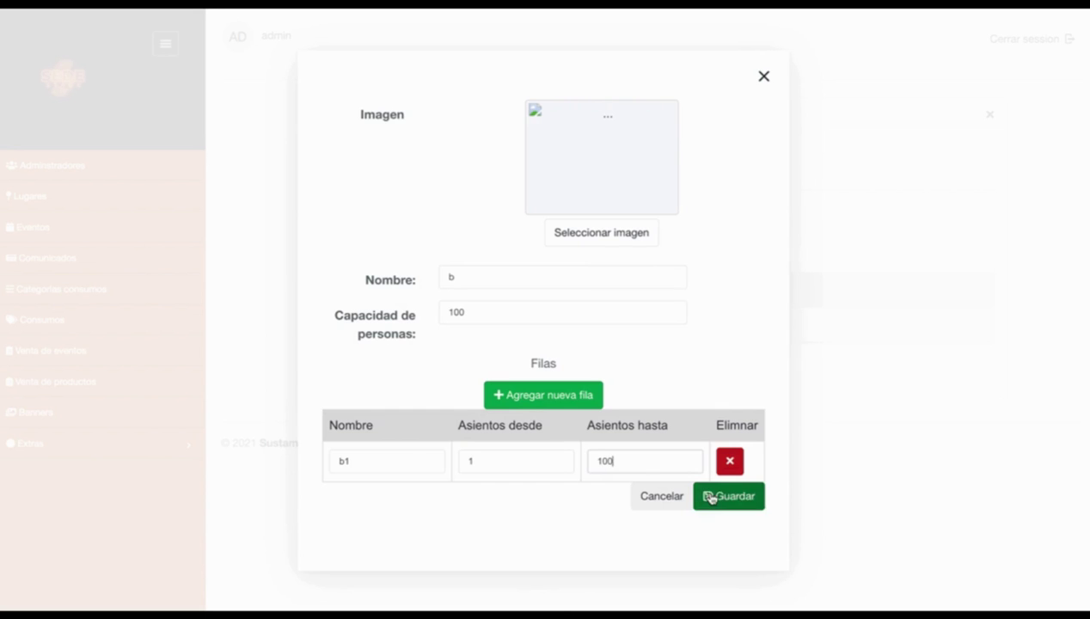
left_click(709, 497)
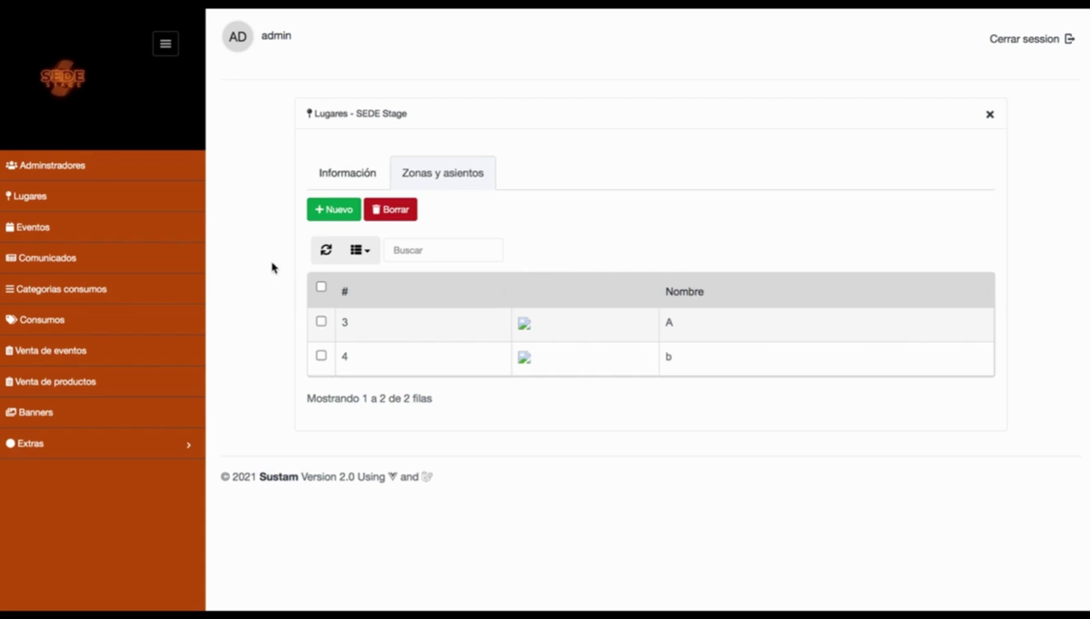
left_click(91, 228)
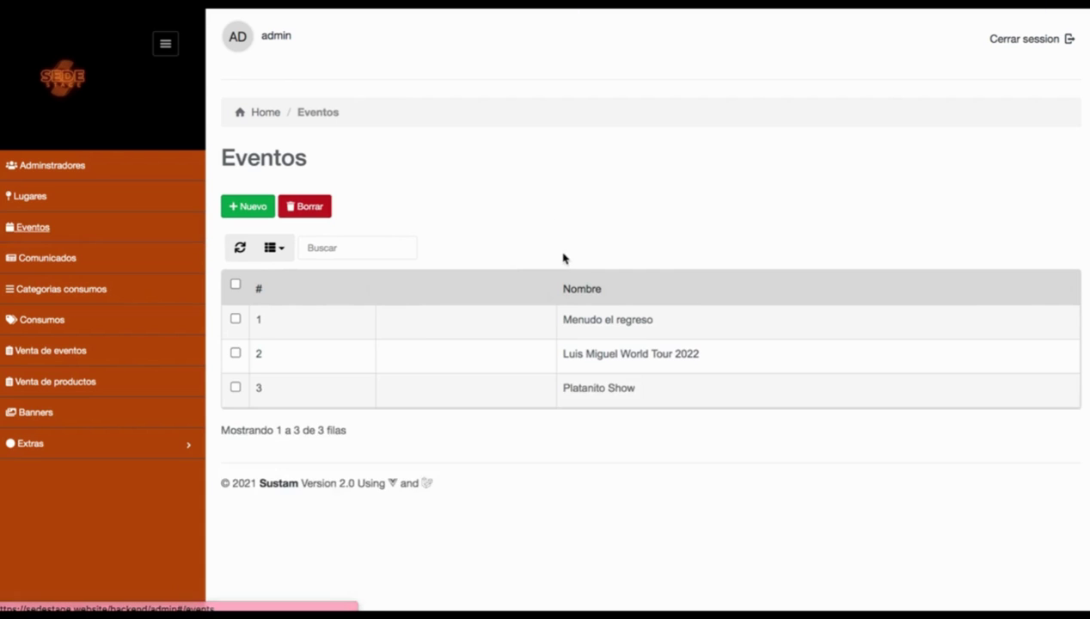
Step: Create a new event named 'Pancho Barraza' with description 'descripcion'
left_click(259, 213)
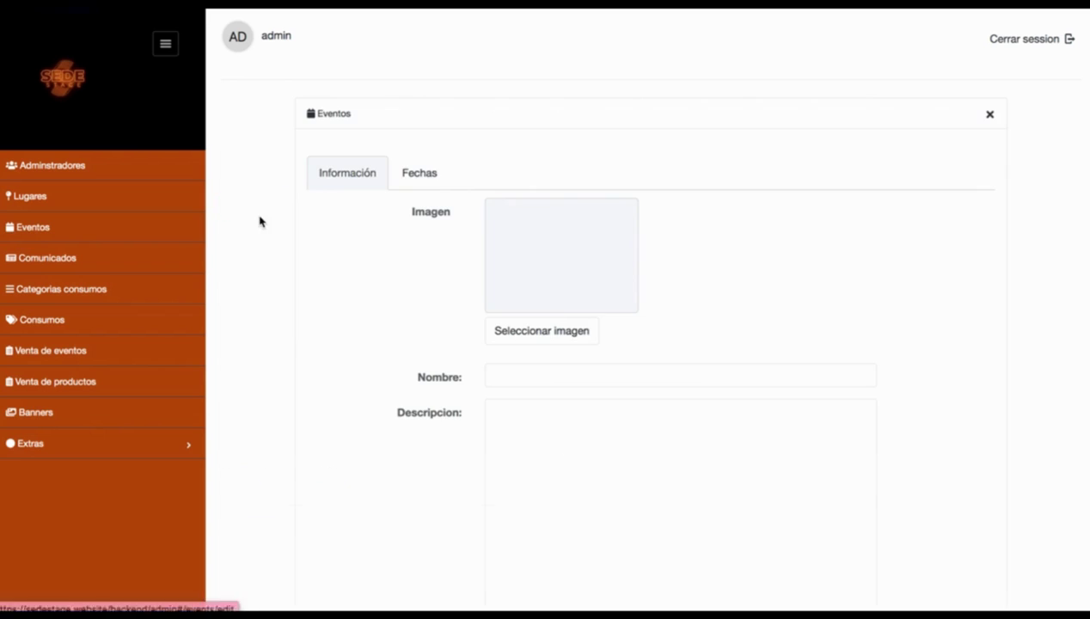
left_click(555, 378)
type("Pancho Barraza")
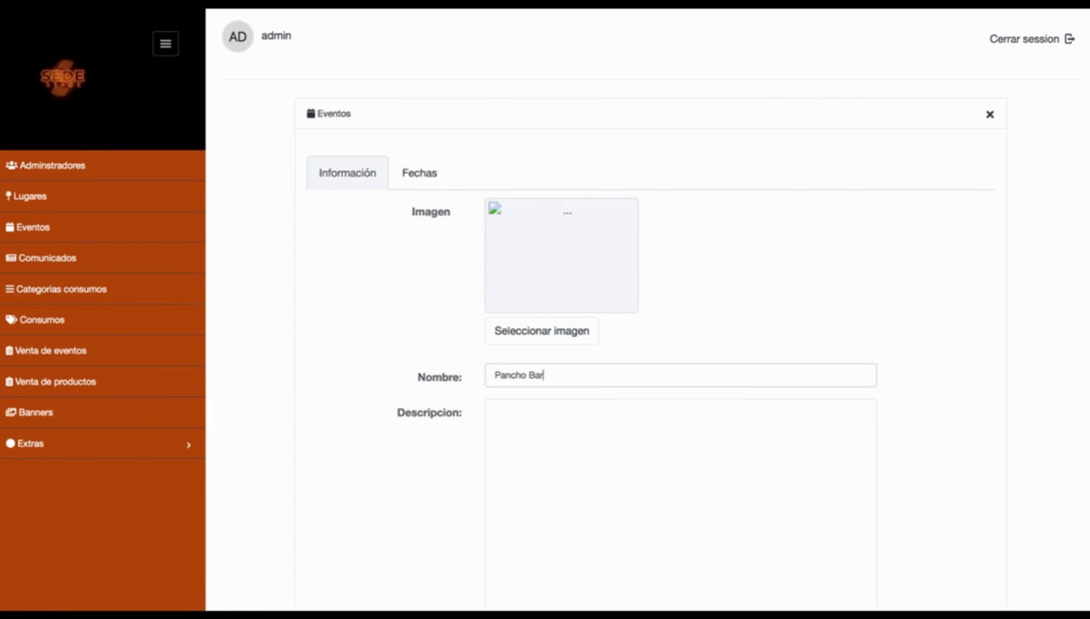
key("Tab")
scroll(576, 309, "down", 2)
type("descripcion")
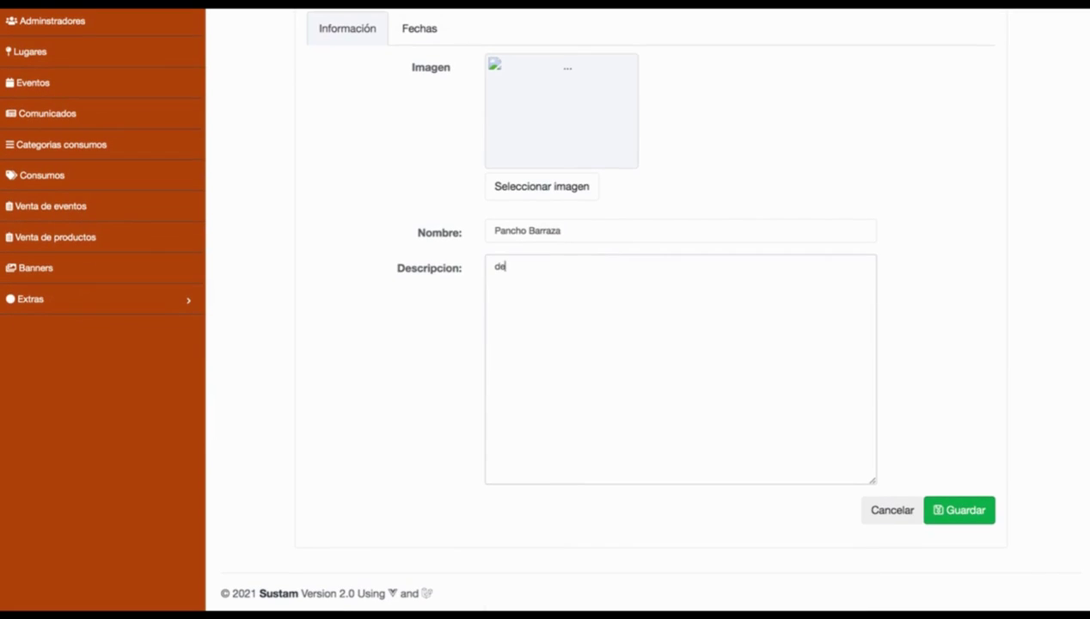
Step: Set smartphone (5).png as the event image, save, and show its Fechas list
left_click(580, 196)
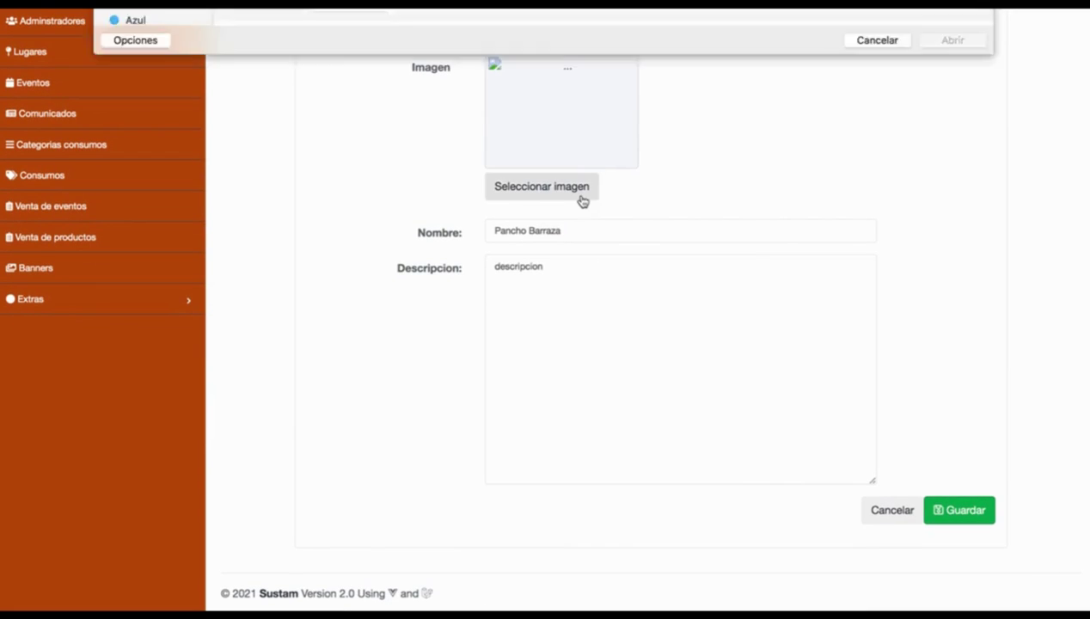
scroll(396, 267, "down", 20)
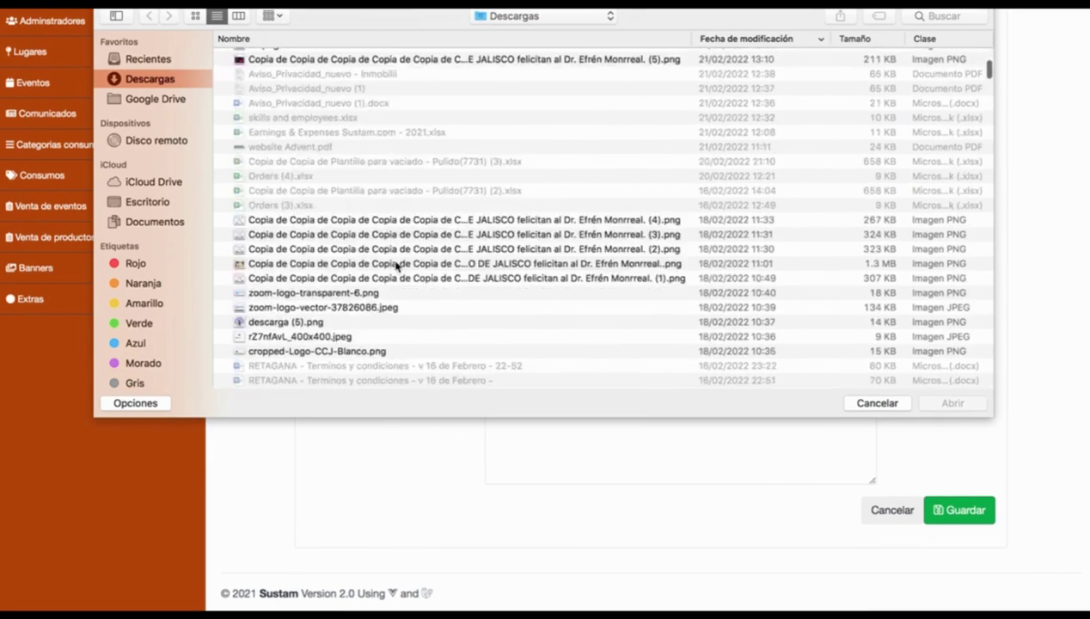
scroll(352, 277, "down", 10)
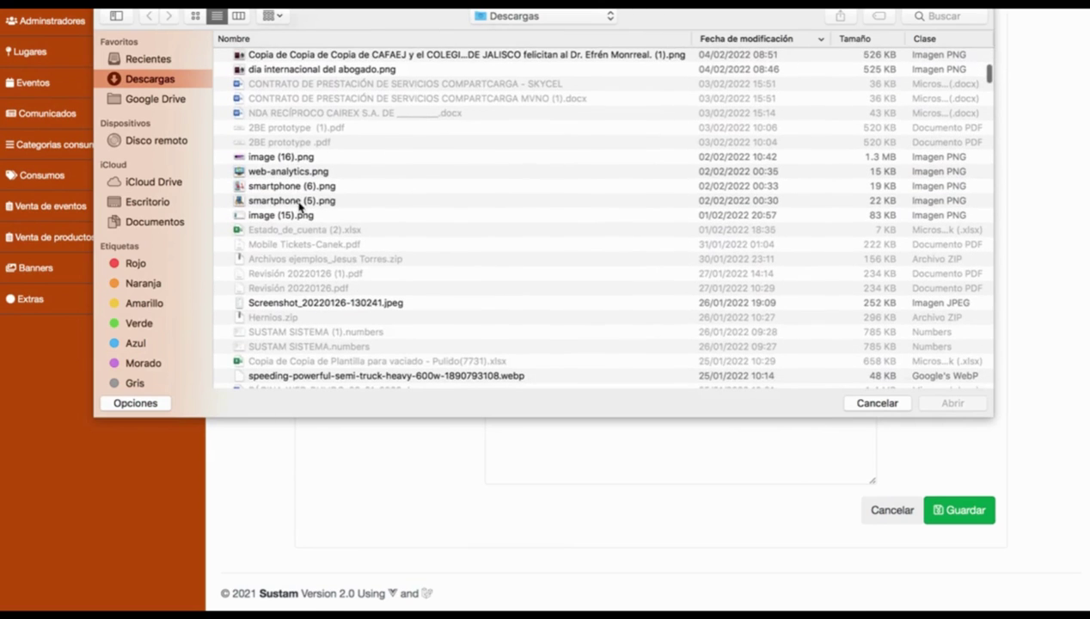
double_click(295, 197)
scroll(944, 509, "down", 3)
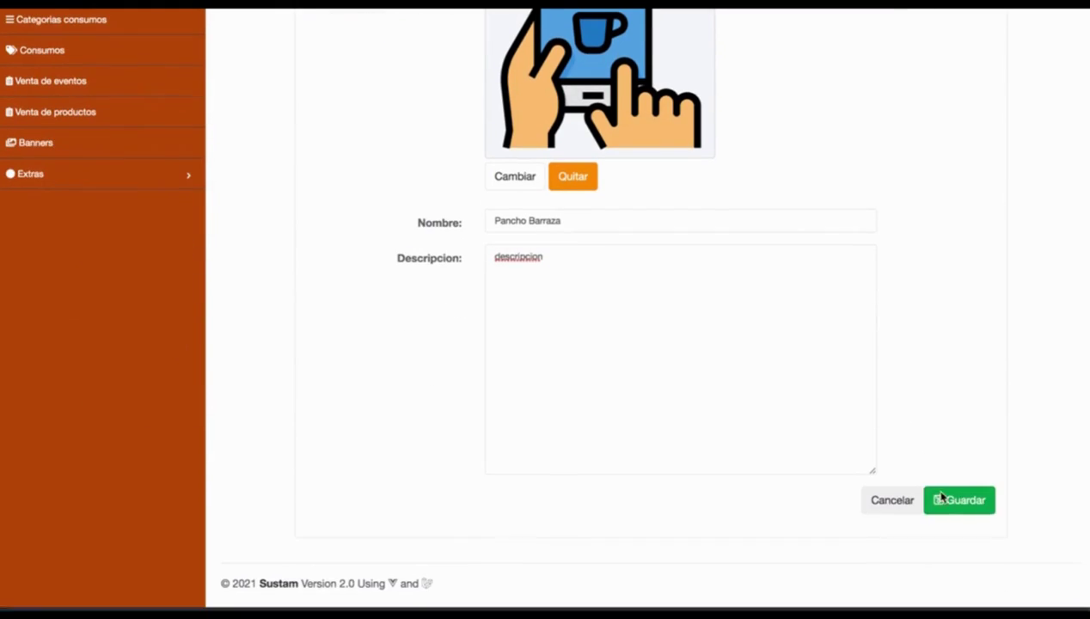
left_click(972, 509)
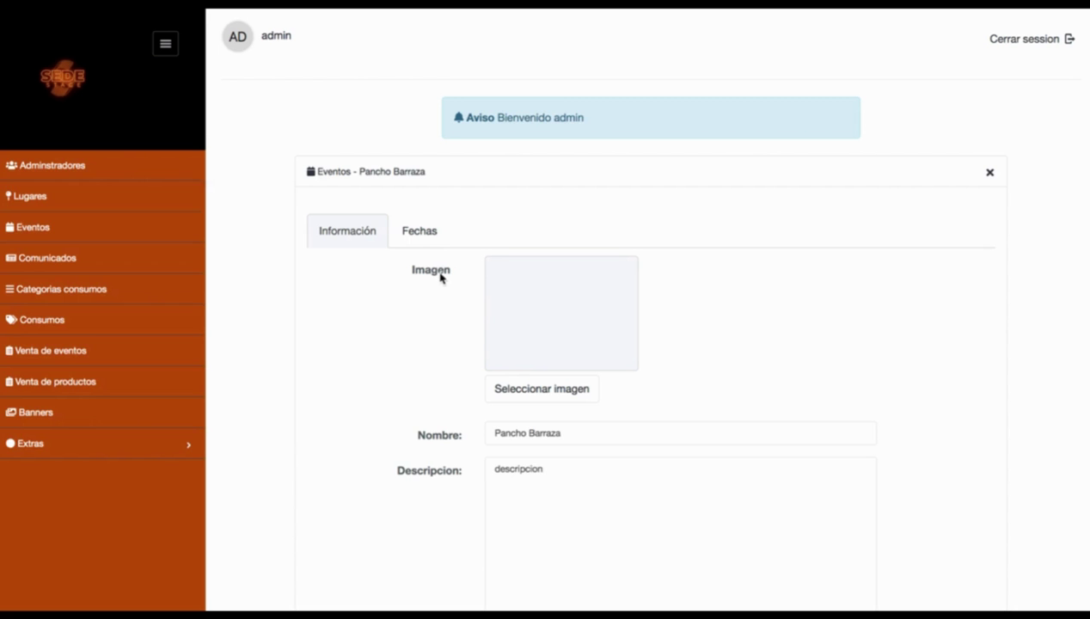
left_click(434, 246)
Step: Start a new event date and set it to 20/11/2022 from the calendar
left_click(330, 265)
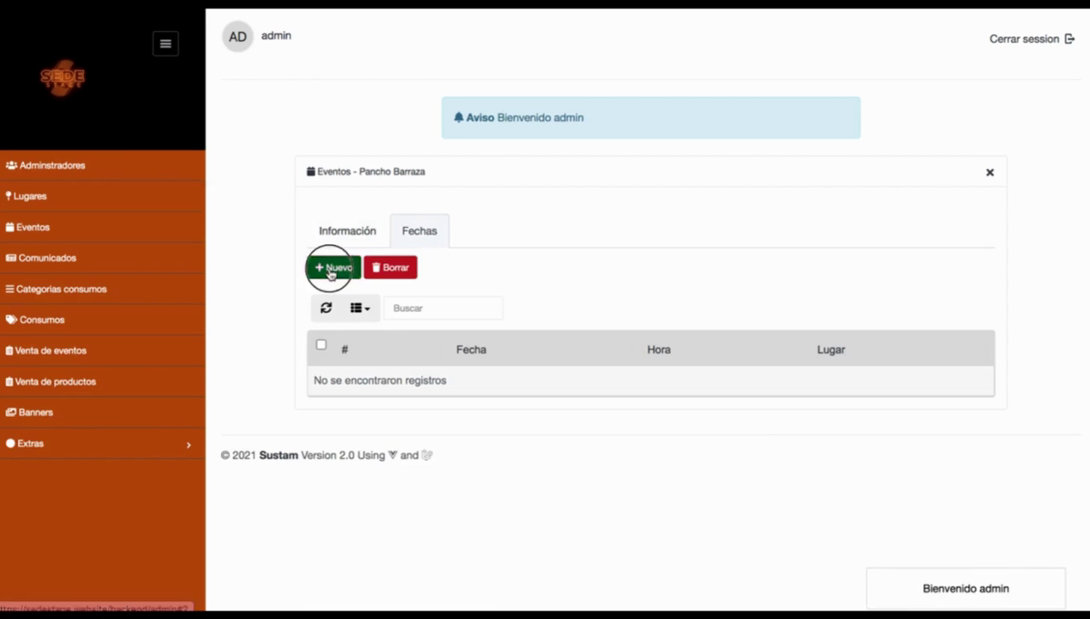
left_click(670, 194)
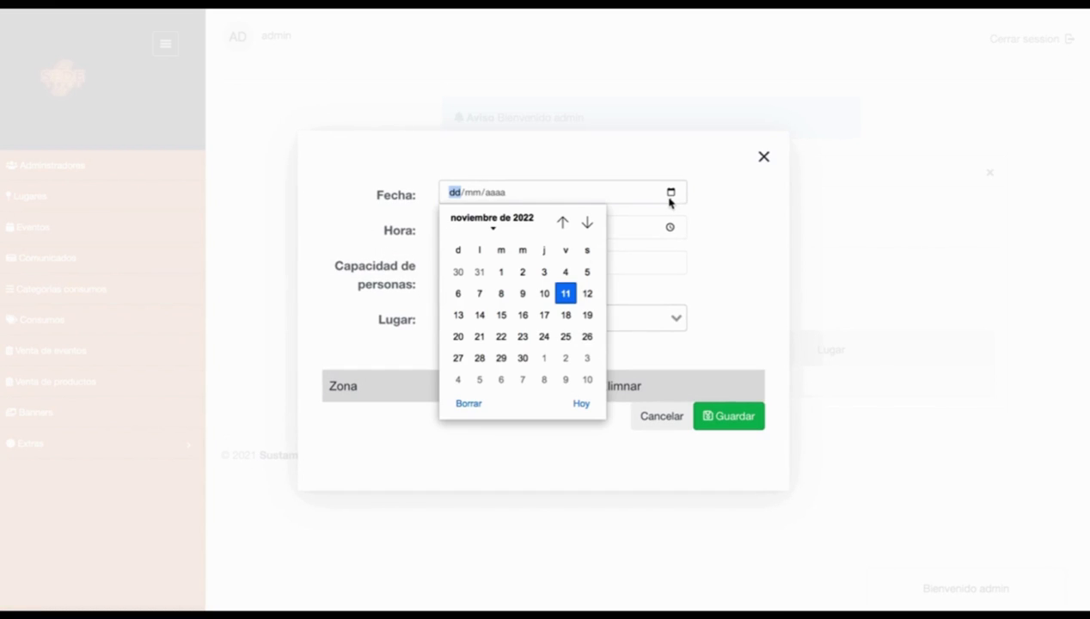
key("Escape")
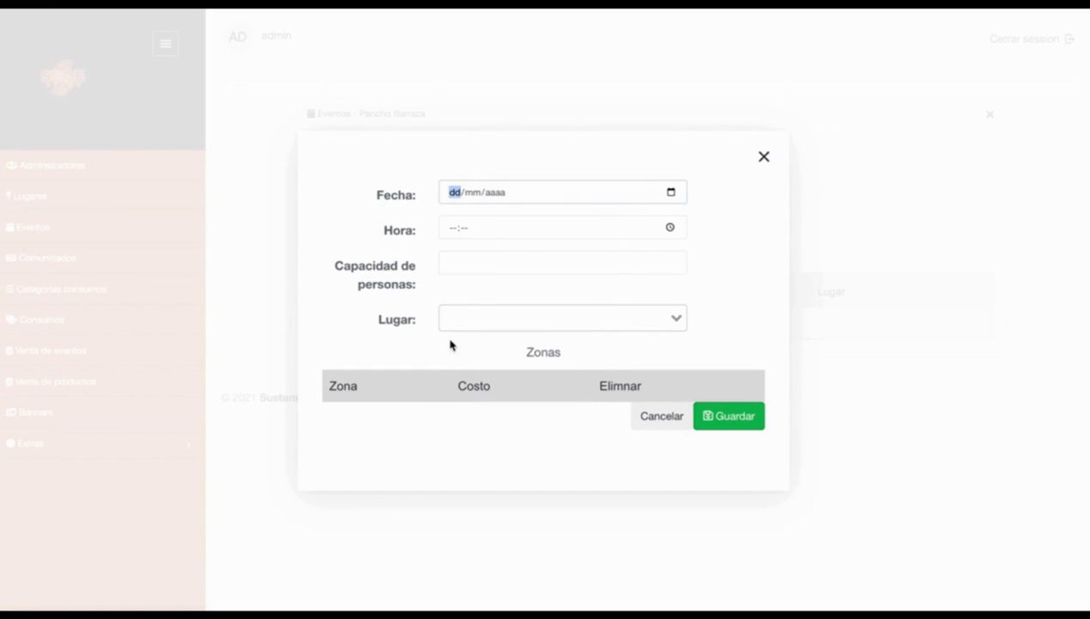
left_click(339, 277)
left_click(472, 192)
left_click(670, 193)
left_click(662, 267)
left_click(671, 192)
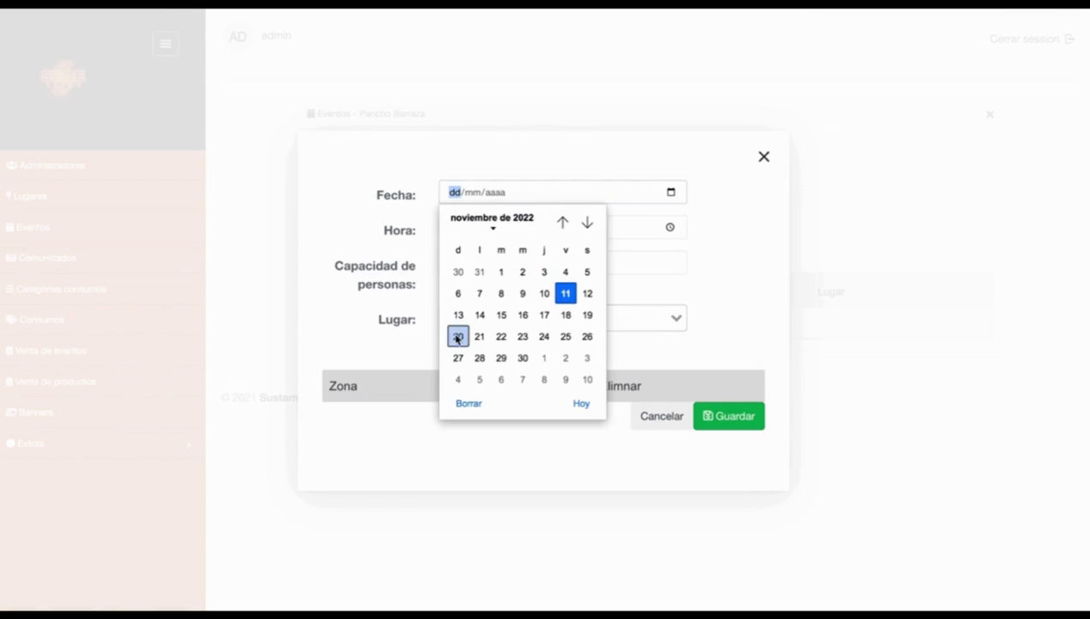
left_click(454, 334)
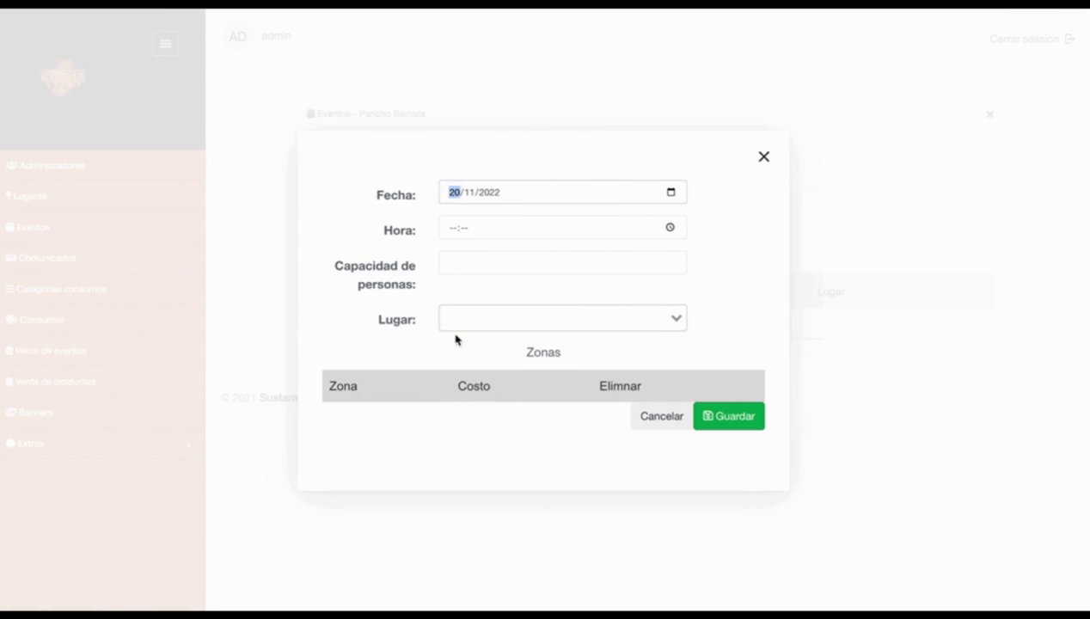
Step: Set the time to 20:00, capacity to 1500, and the venue to SEDE Stage
left_click(562, 236)
type("20:00")
key("Tab")
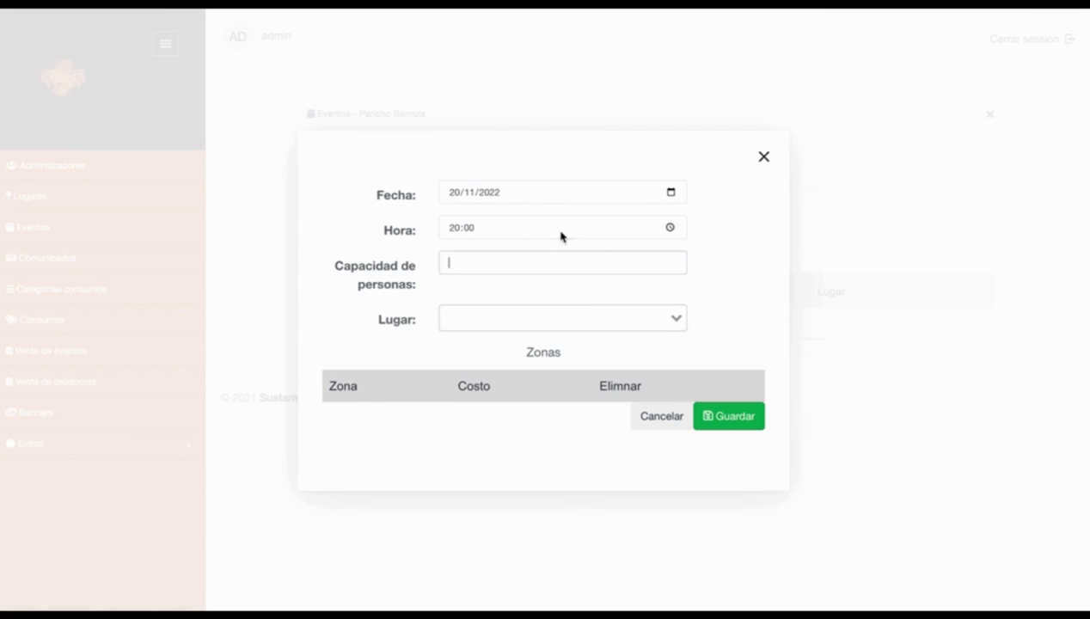
type("1")
key("BackSpace")
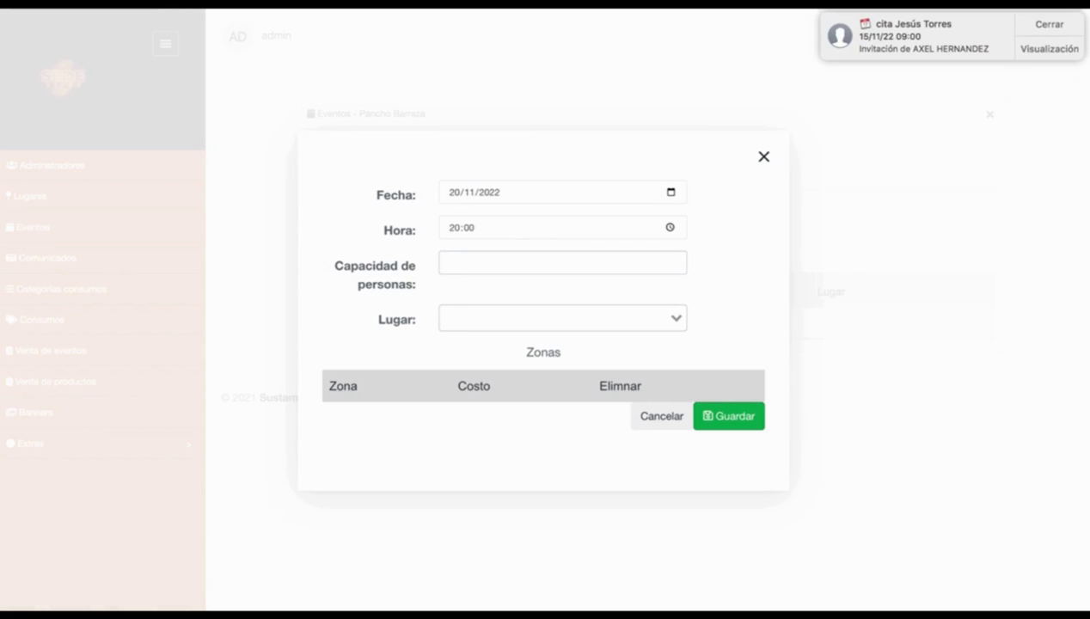
type("1500")
left_click(530, 320)
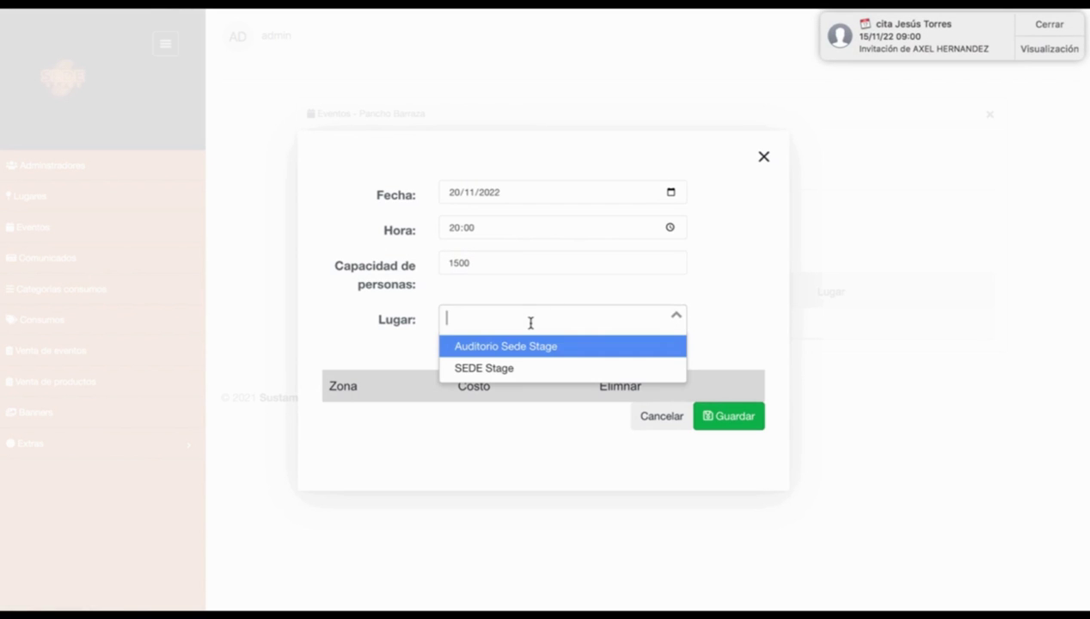
left_click(515, 368)
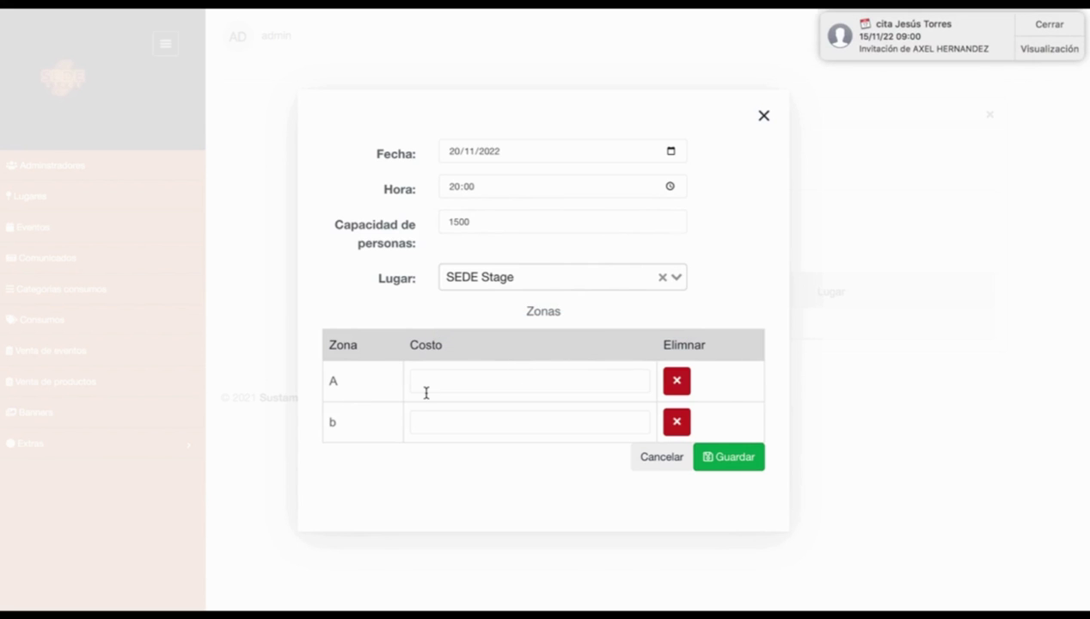
Step: Price zone A at 100, delete the zone b row, and save the date
left_click(425, 383)
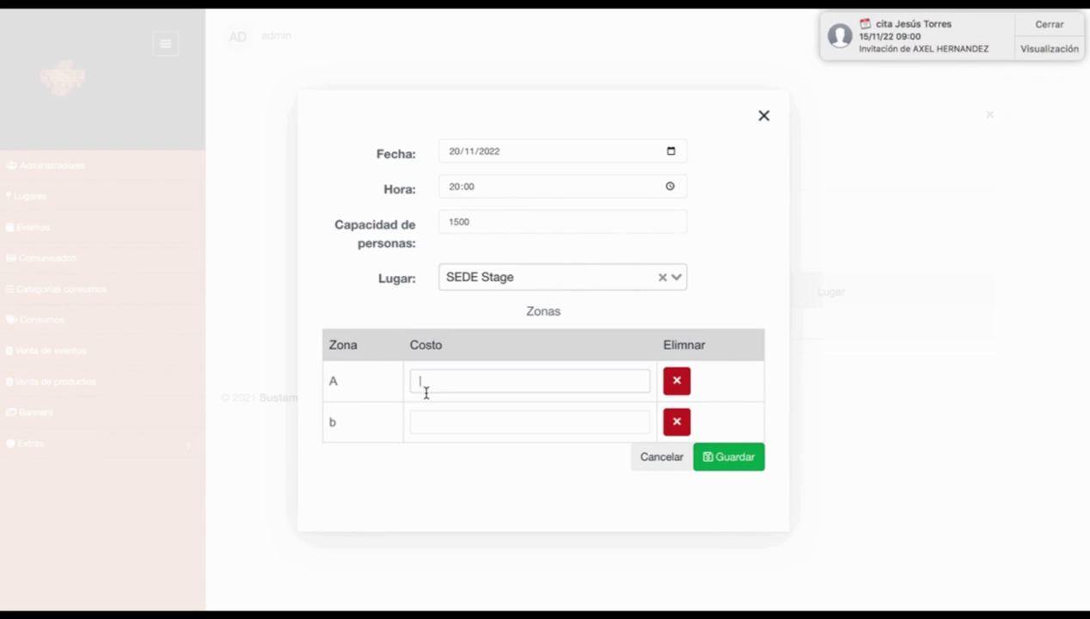
type("100")
key("Tab")
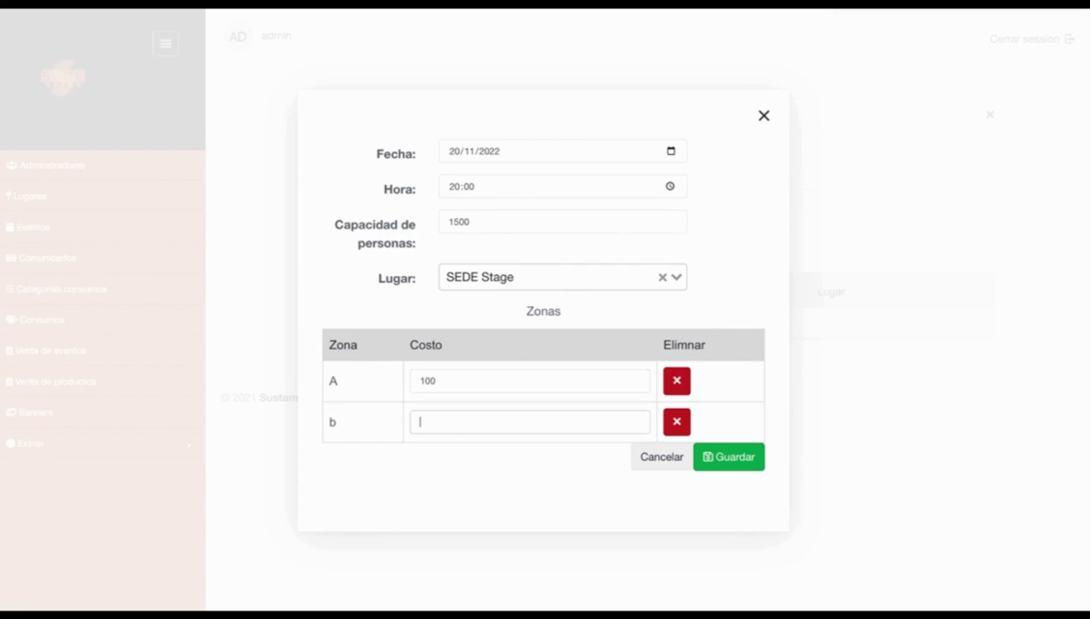
type("200")
left_click(428, 503)
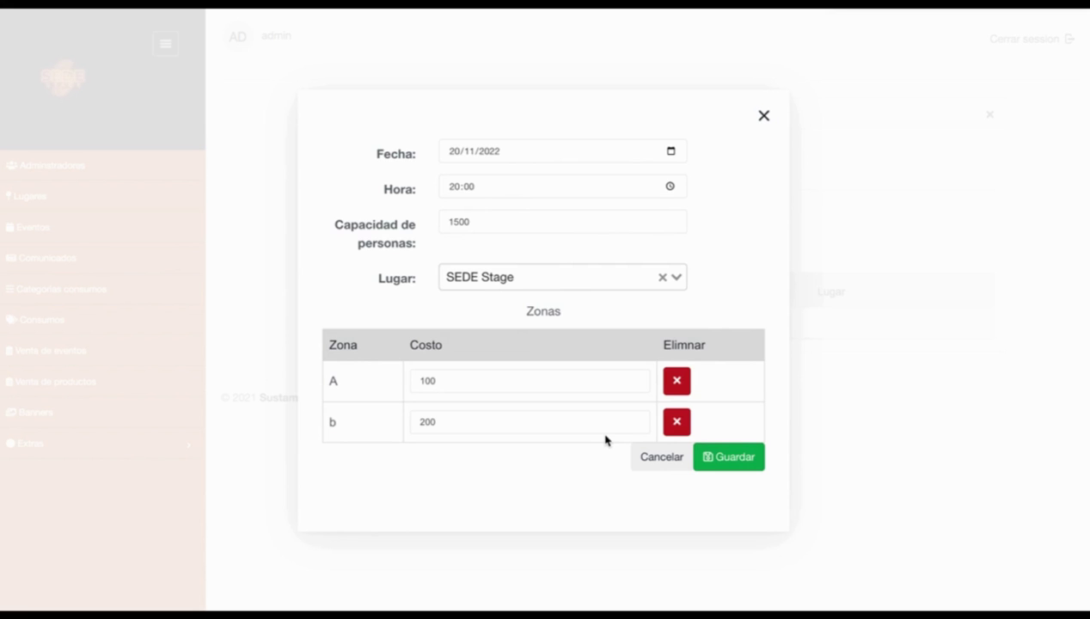
left_click(678, 426)
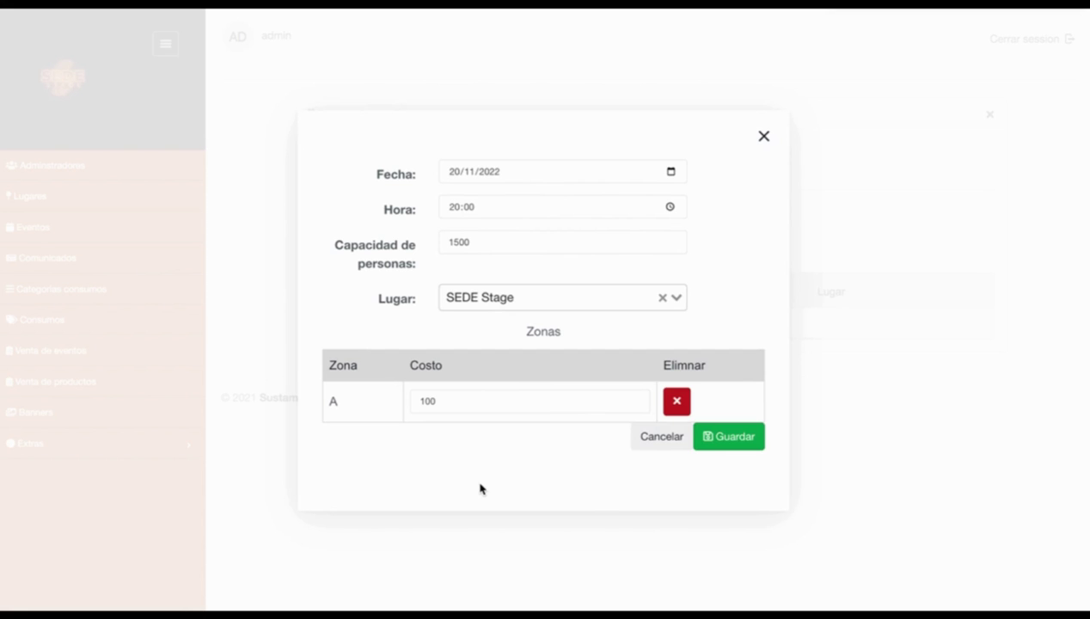
left_click(723, 438)
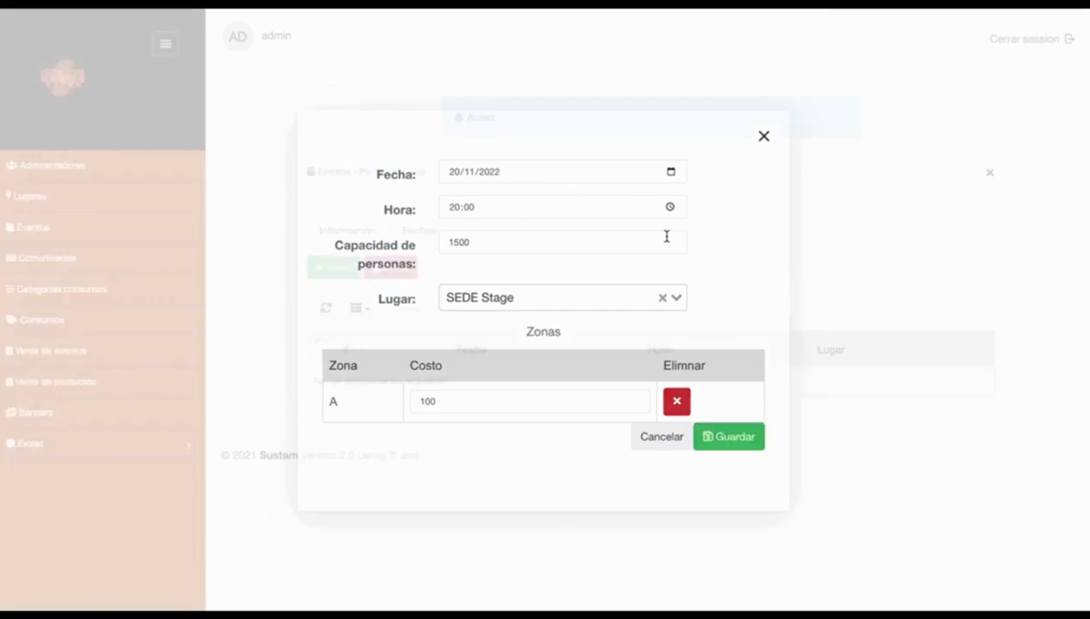